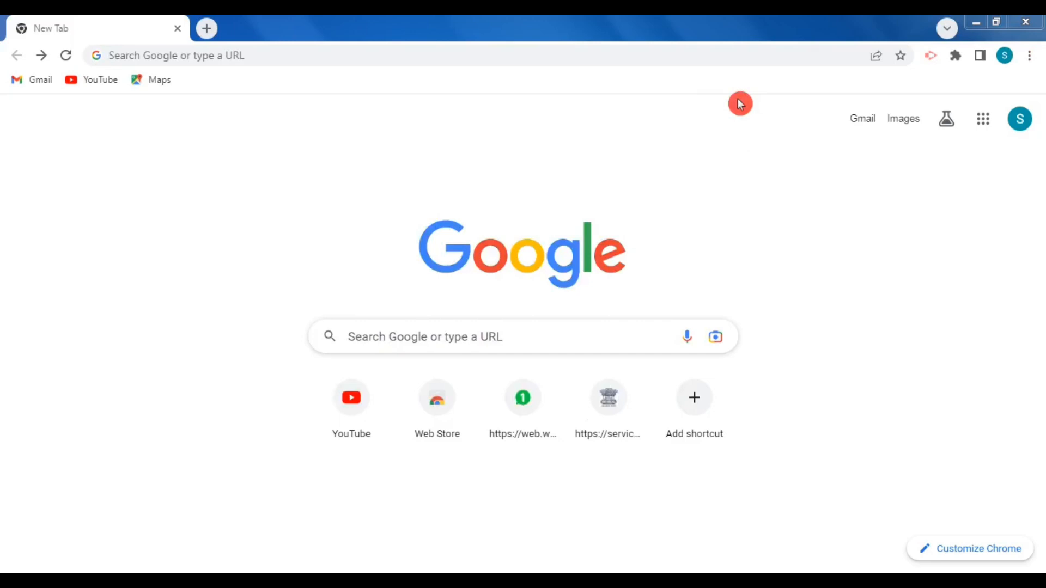
Step: Search Google for "tally prime" and open the TallyPrime 4.0 page on the Tally Solutions site
click(408, 50)
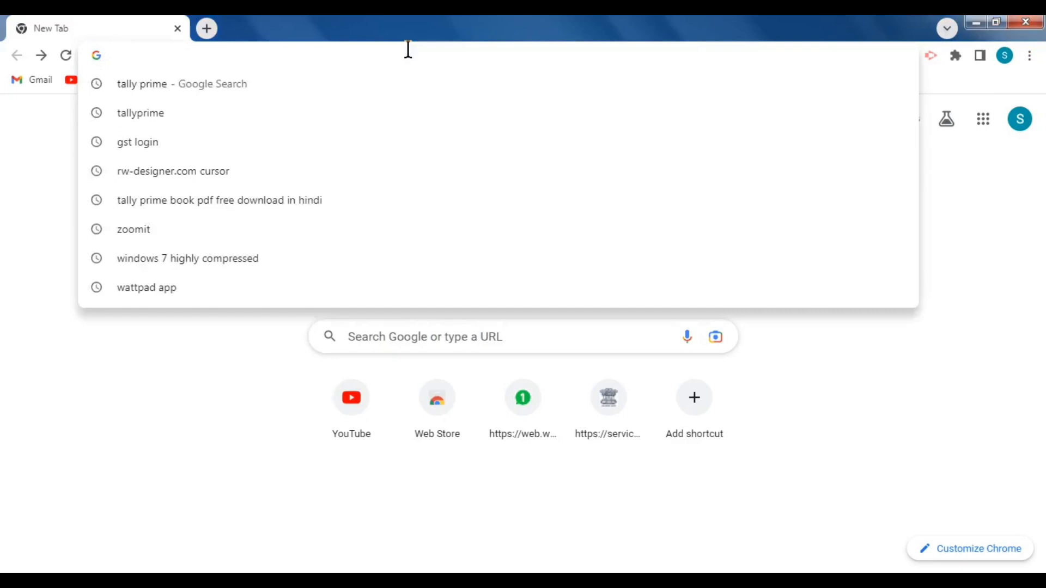
text(tall)
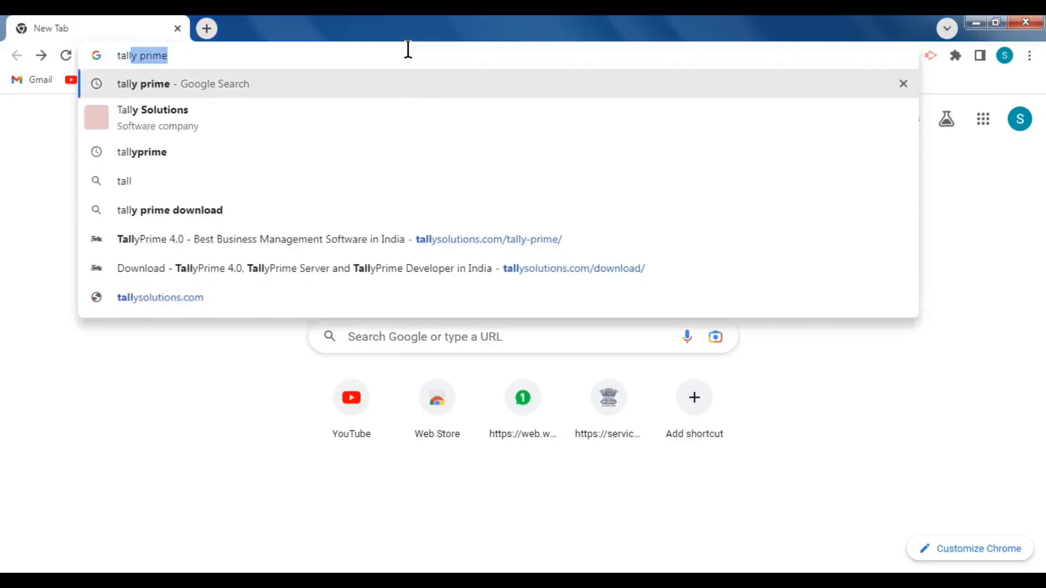
text(y prim)
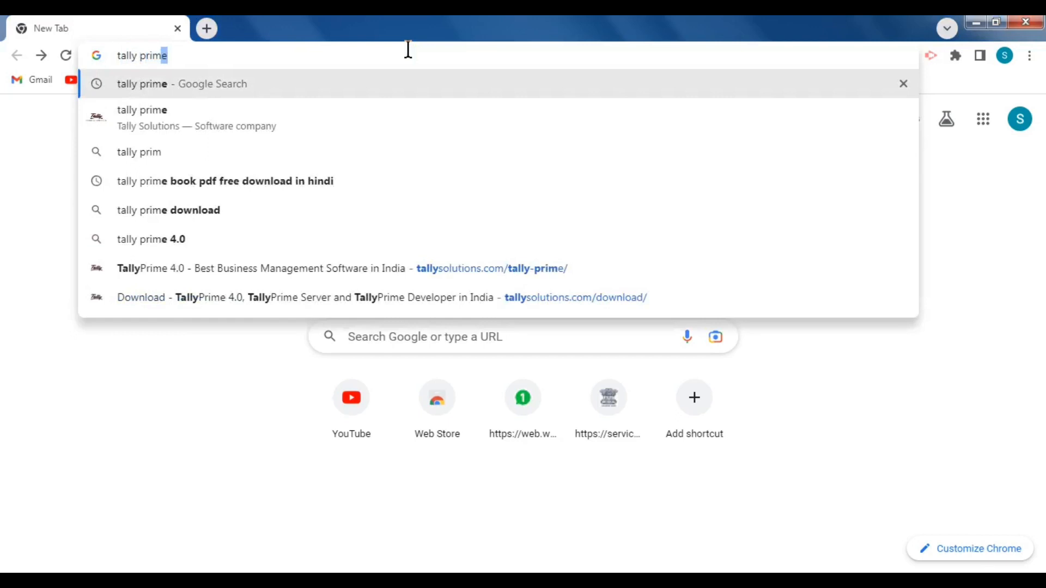
text(e)
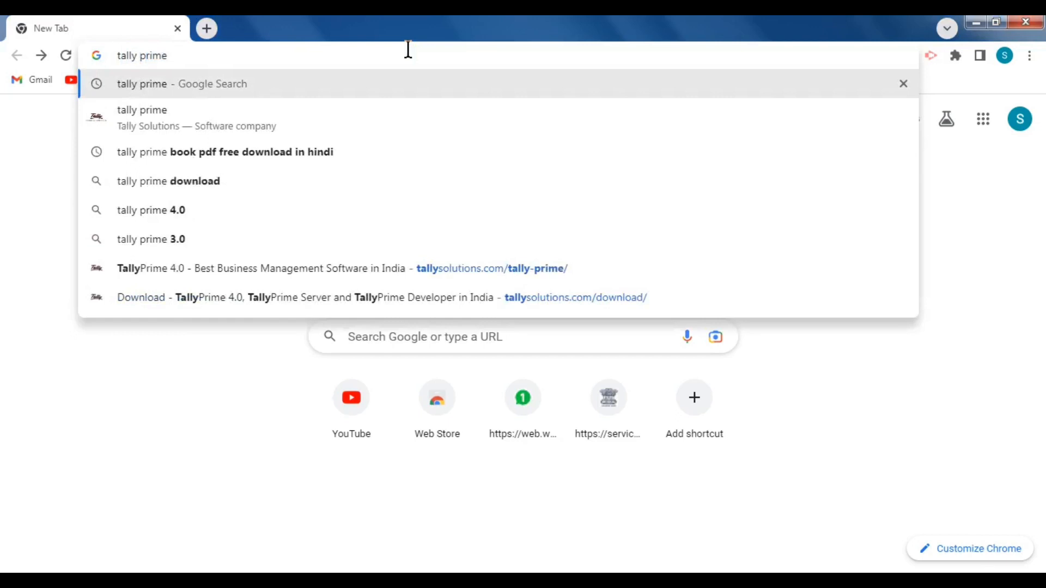
key(Return)
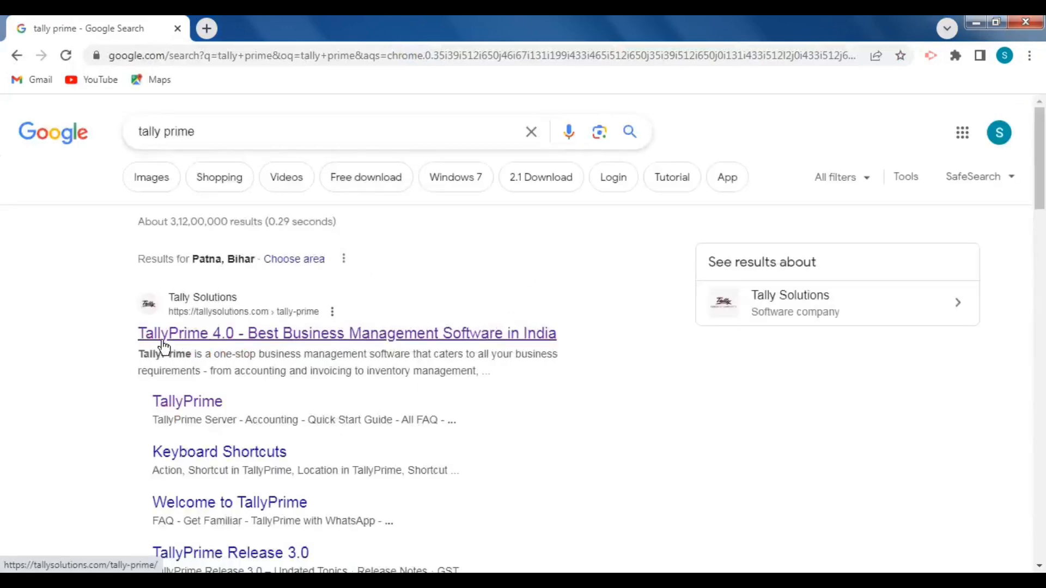
click(198, 340)
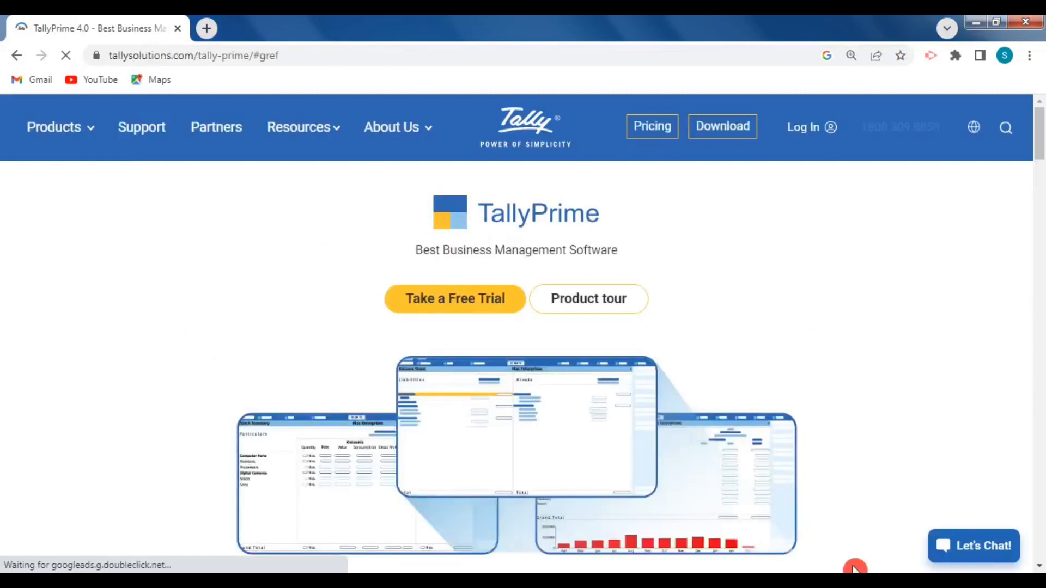
right_click(819, 585)
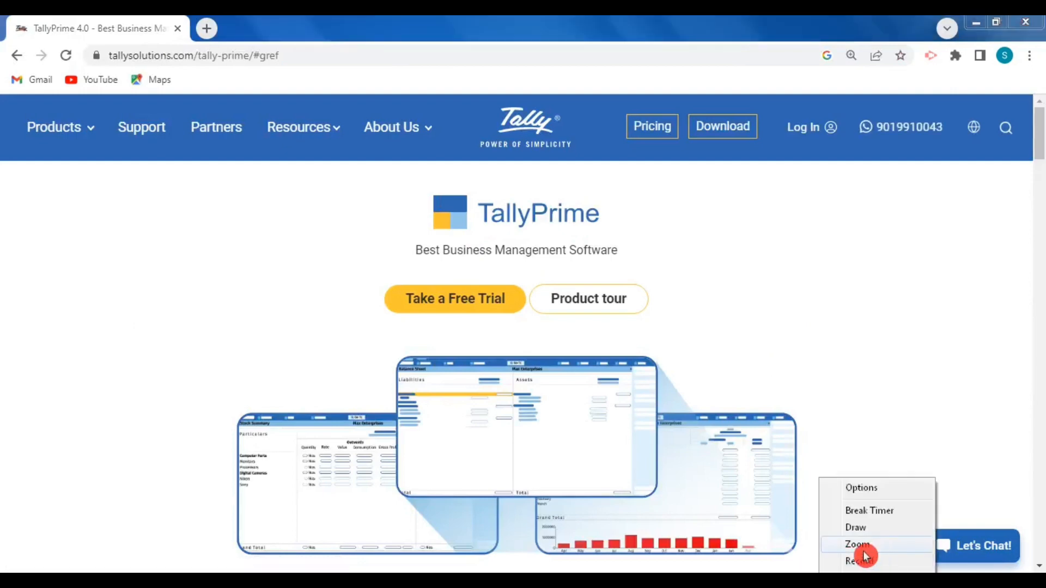
click(860, 529)
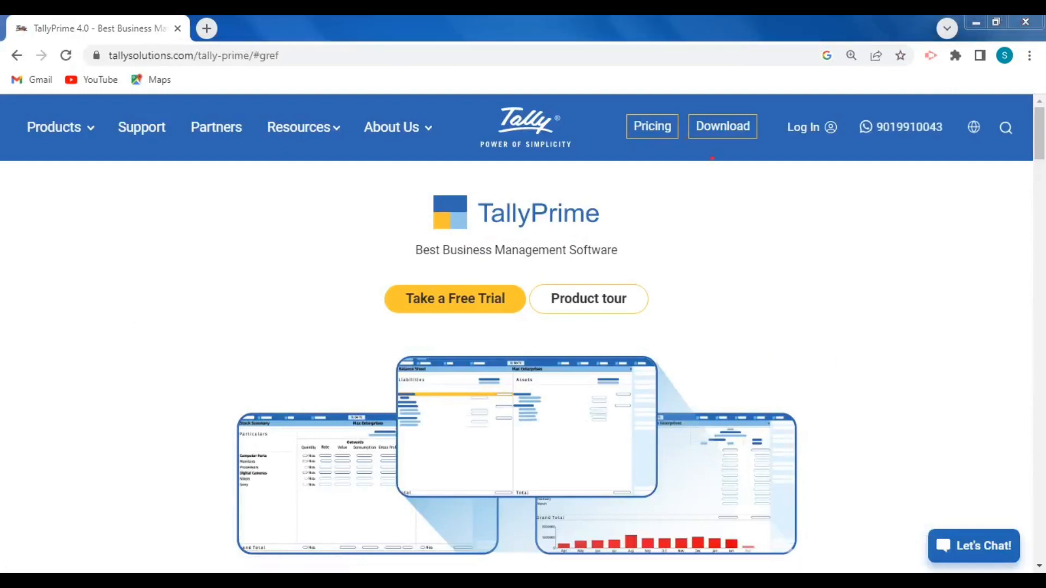
mouse_move(689, 161)
mouse_down()
mouse_move(711, 104)
mouse_move(759, 86)
mouse_move(784, 175)
mouse_move(708, 159)
mouse_up()
key(Escape)
click(633, 88)
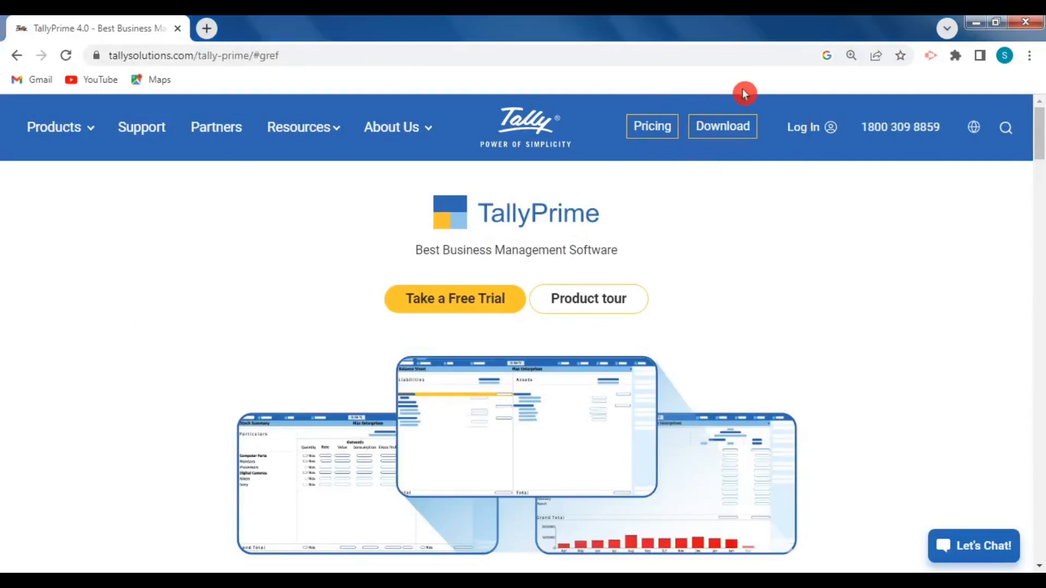
Step: Download the standard TallyPrime Rel 4.0 edition from the Tally Solutions download page
click(711, 136)
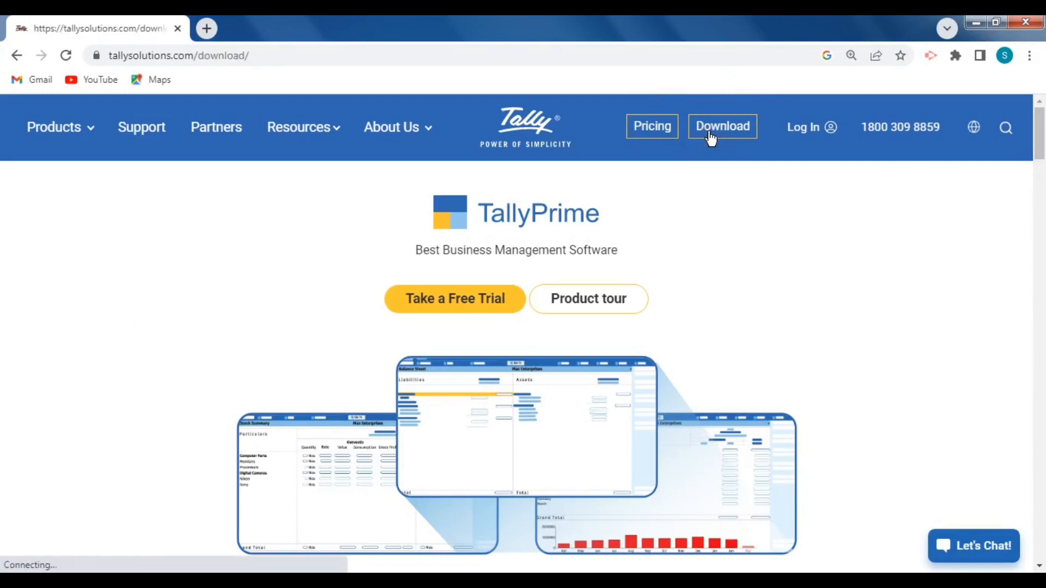
scroll(469, 366, down, 1)
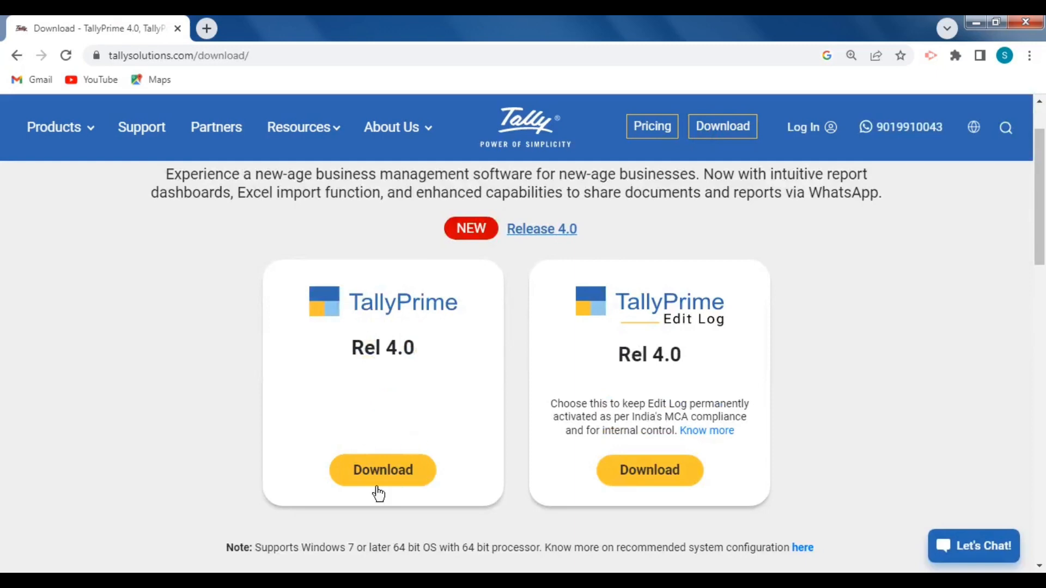
click(404, 469)
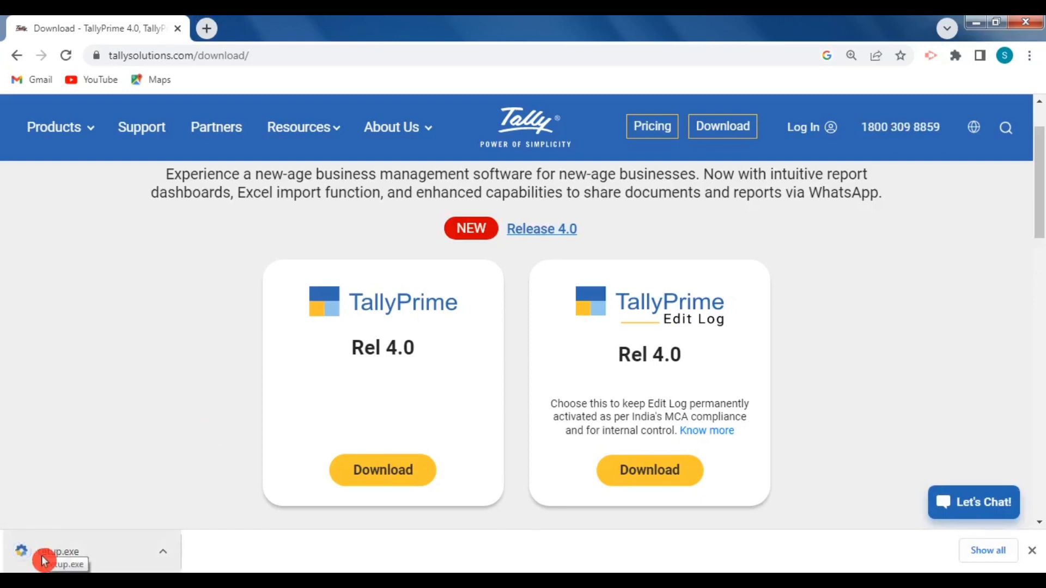
Step: Install TallyPrime 4.0 from the downloaded setup.exe and start it, allowing firewall access on private networks
click(41, 551)
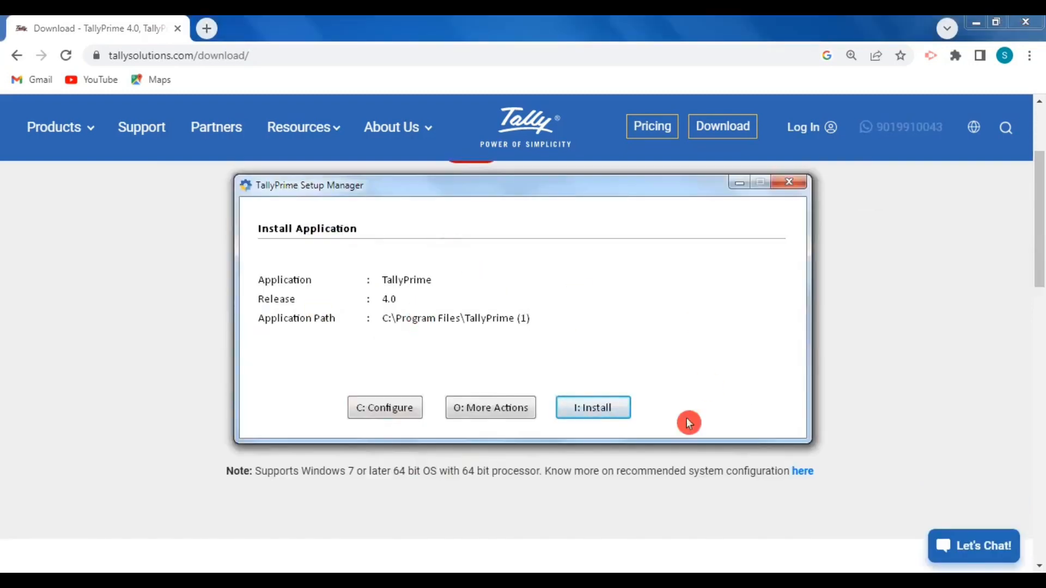
click(601, 413)
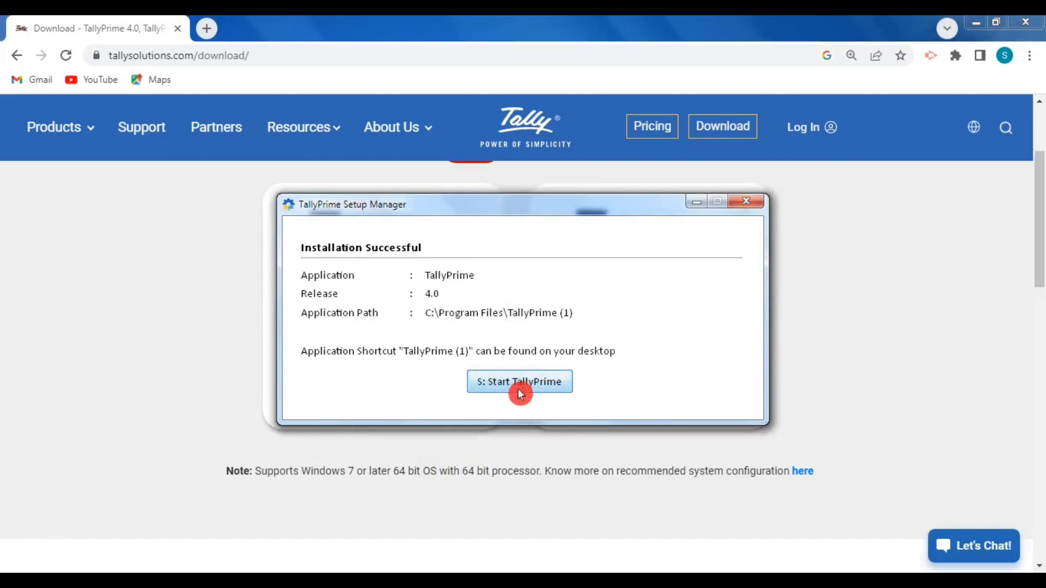
click(555, 386)
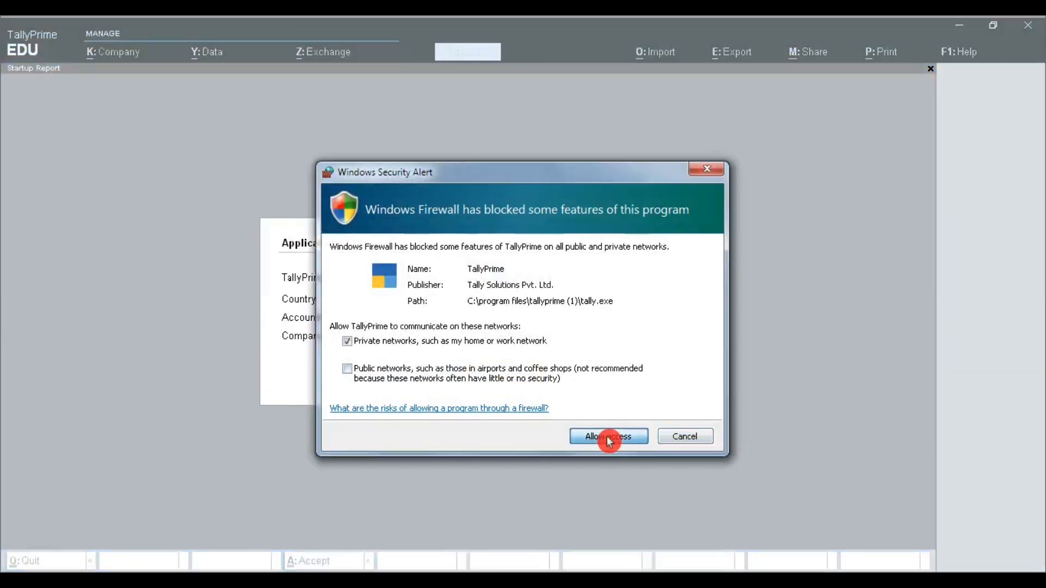
click(610, 438)
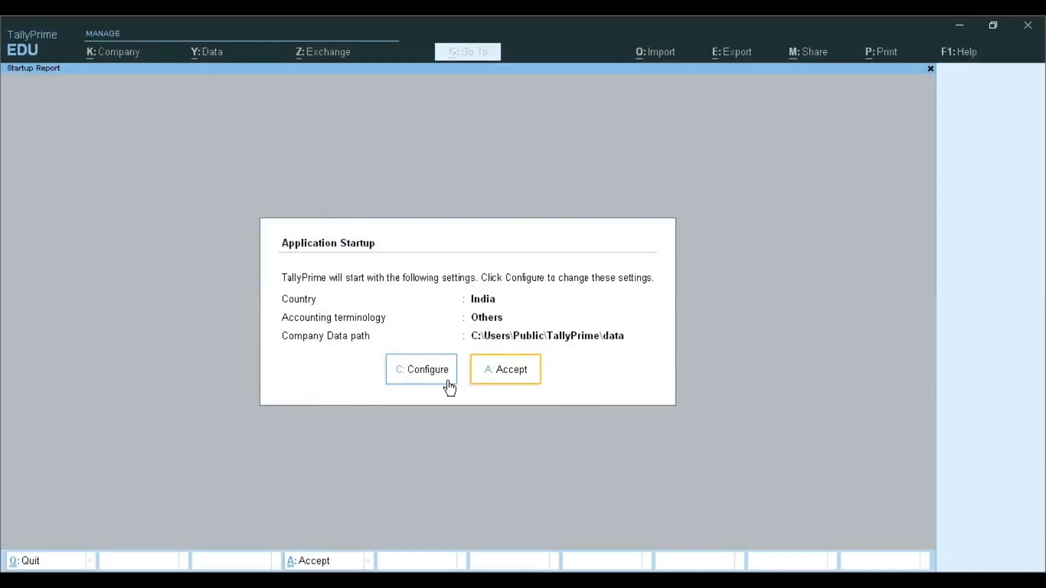
Step: Accept the default application startup settings and continue in Educational Mode
click(502, 372)
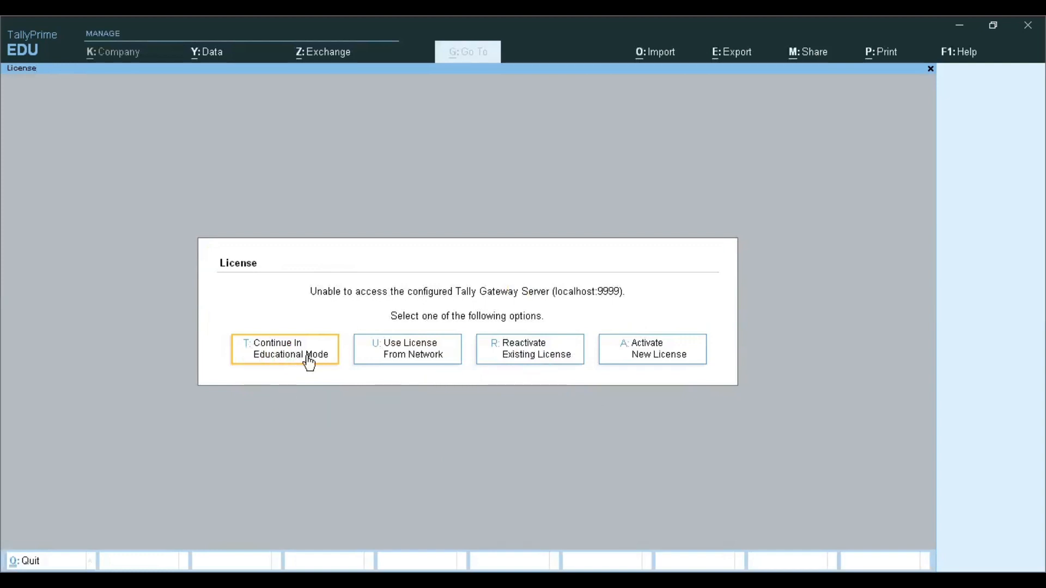
click(299, 375)
click(523, 372)
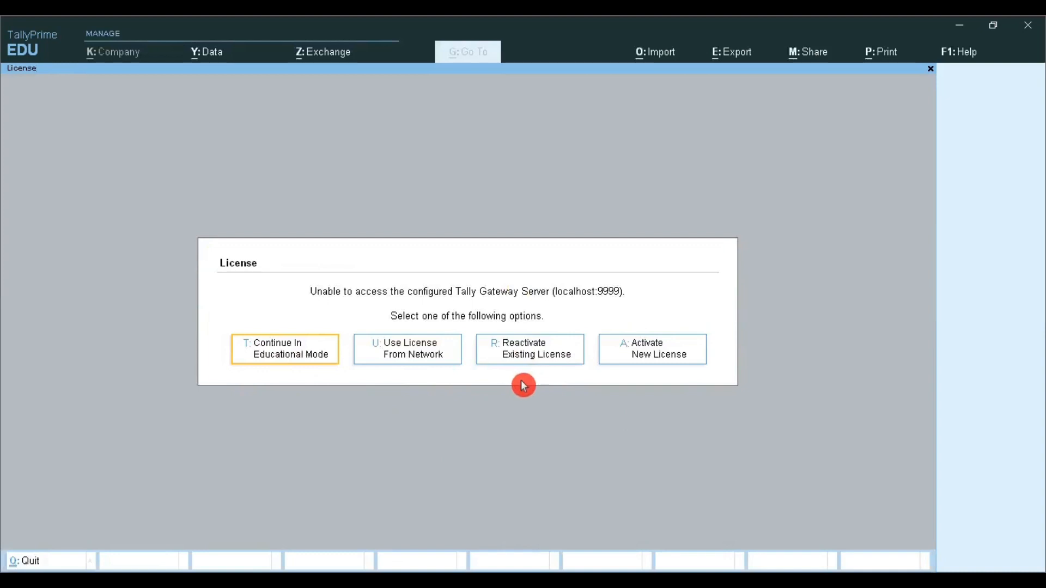
click(550, 369)
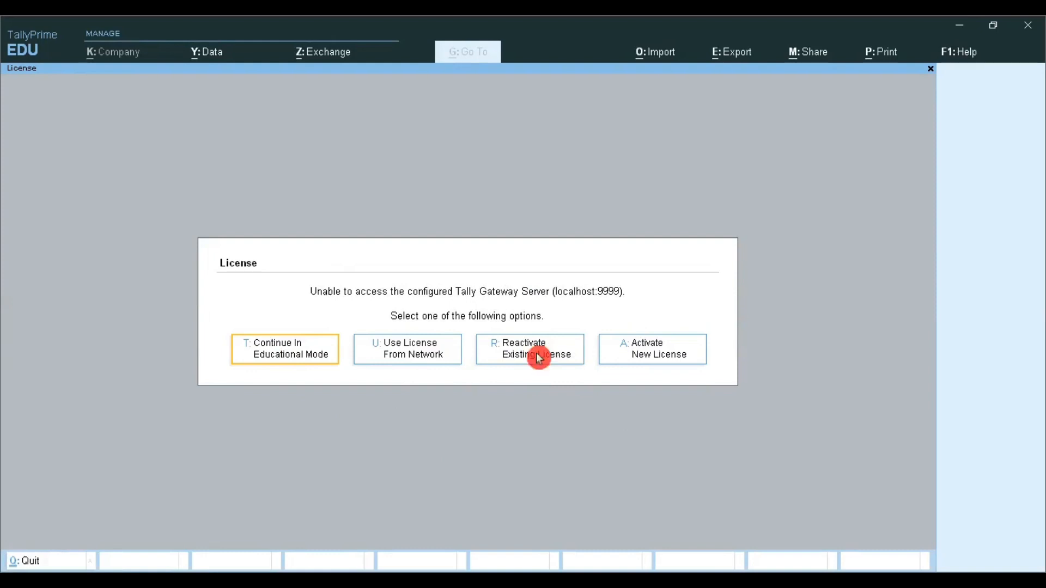
click(289, 359)
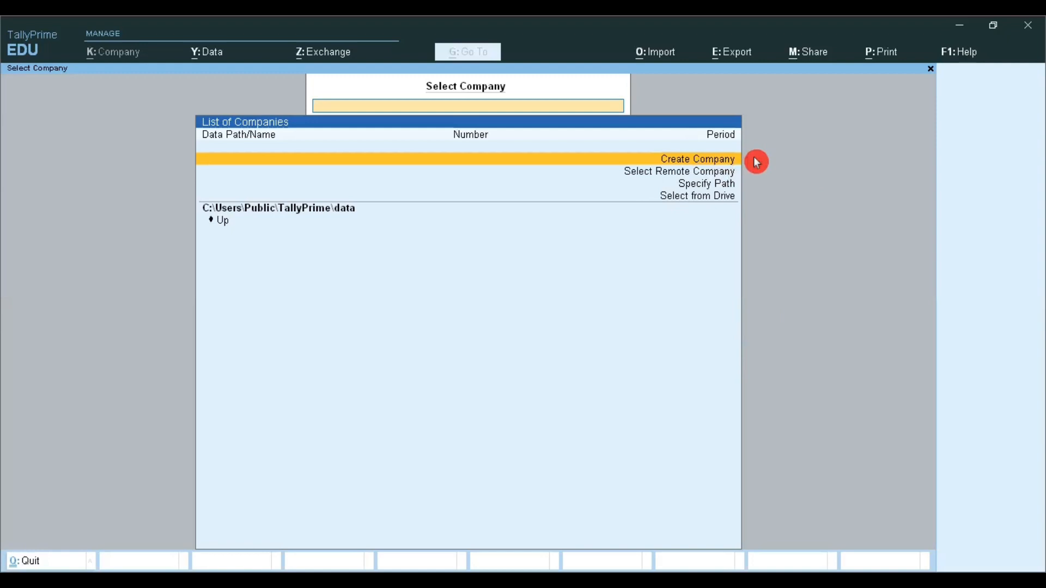
Step: Start creating a company named "Sk Distributors" and keep the same text as its mailing name
key(Return)
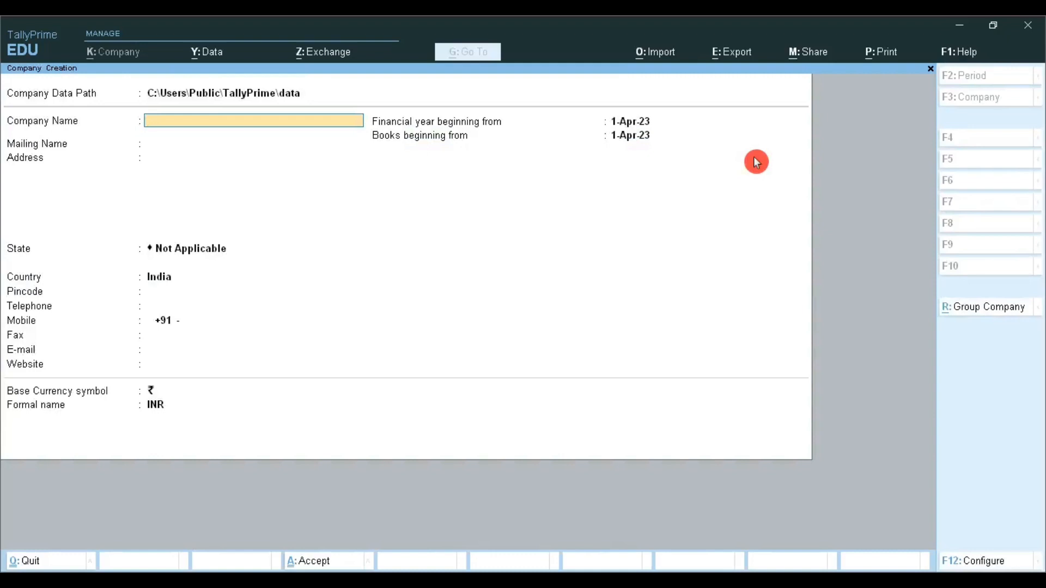
text(Sk disr)
key(BackSpace)
text(tributors)
key(Return)
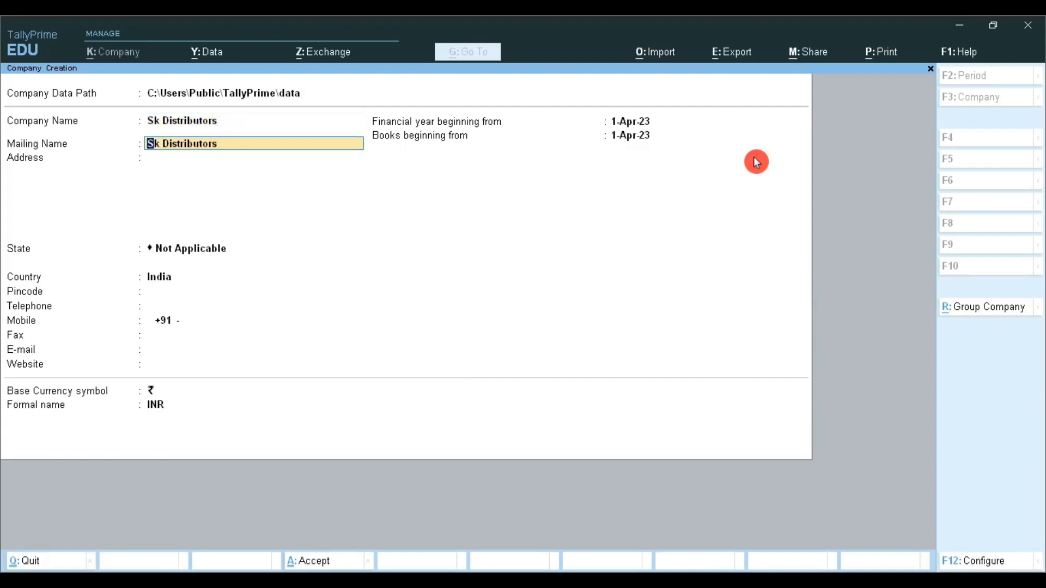
key(Return)
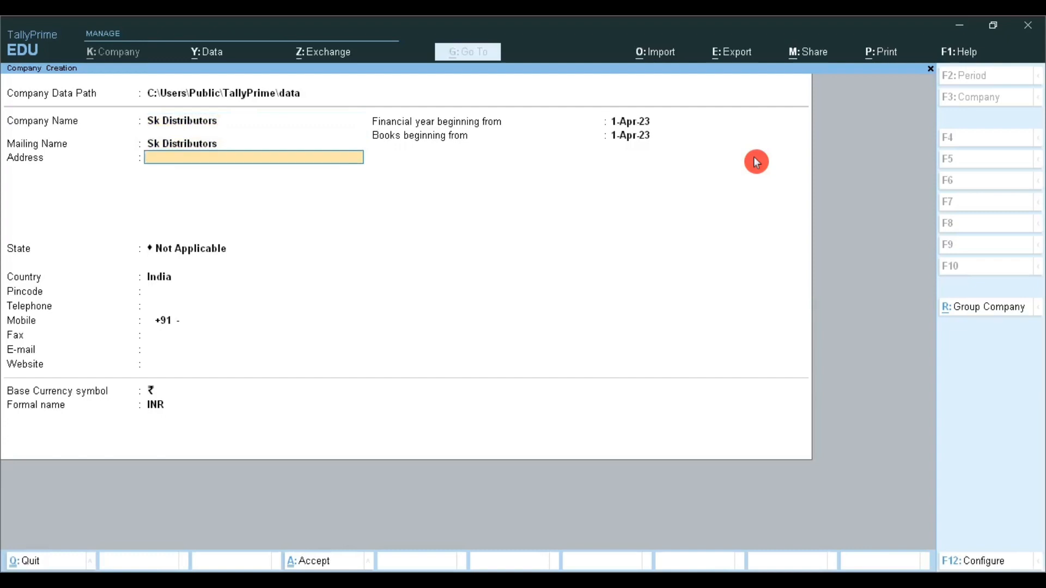
Step: Enter the city as the company's address and set its state to Jharkhand
text(Ranch)
key(Return)
key(Return)
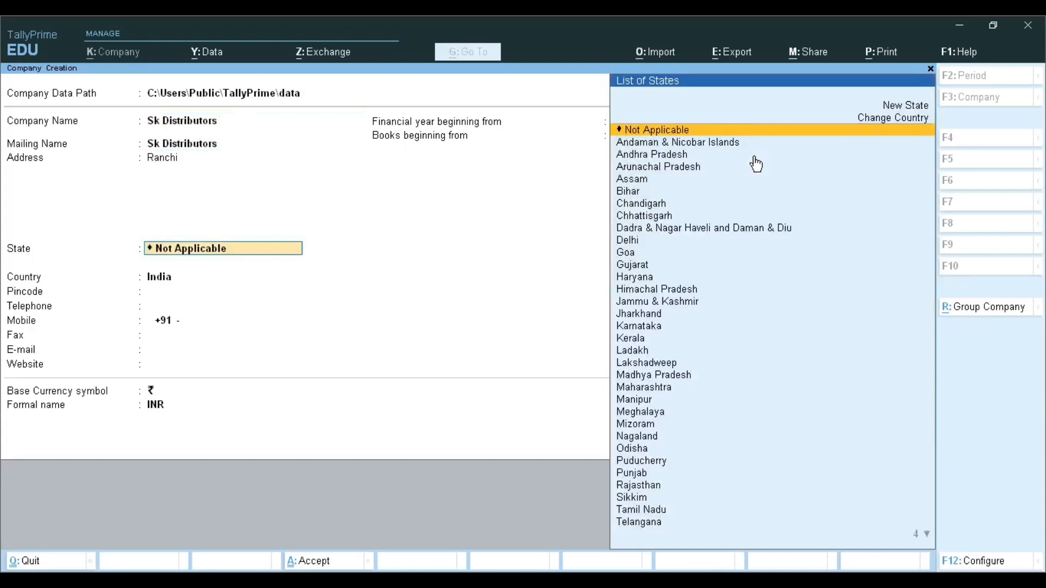
text(J)
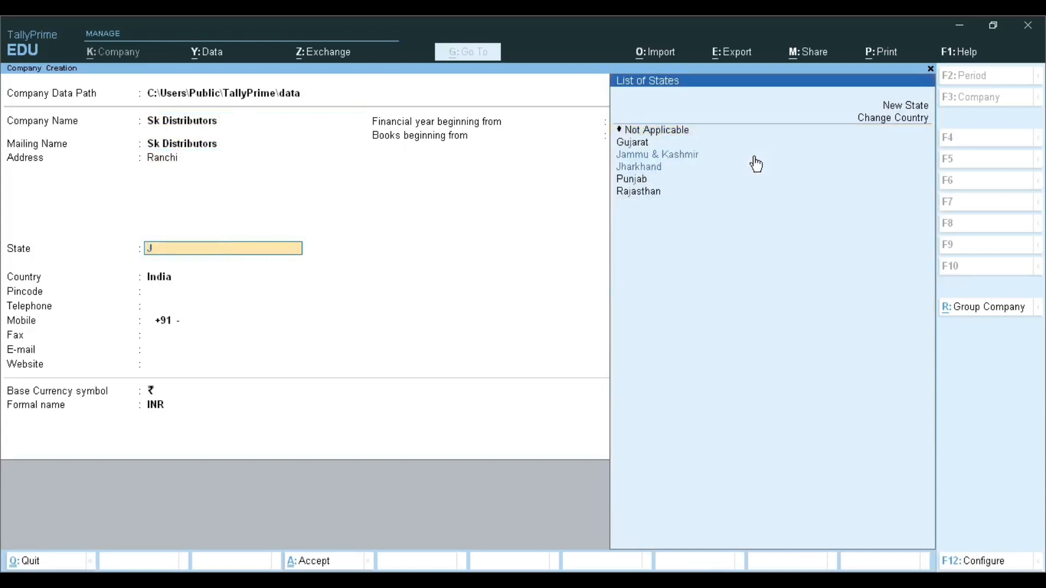
text(h)
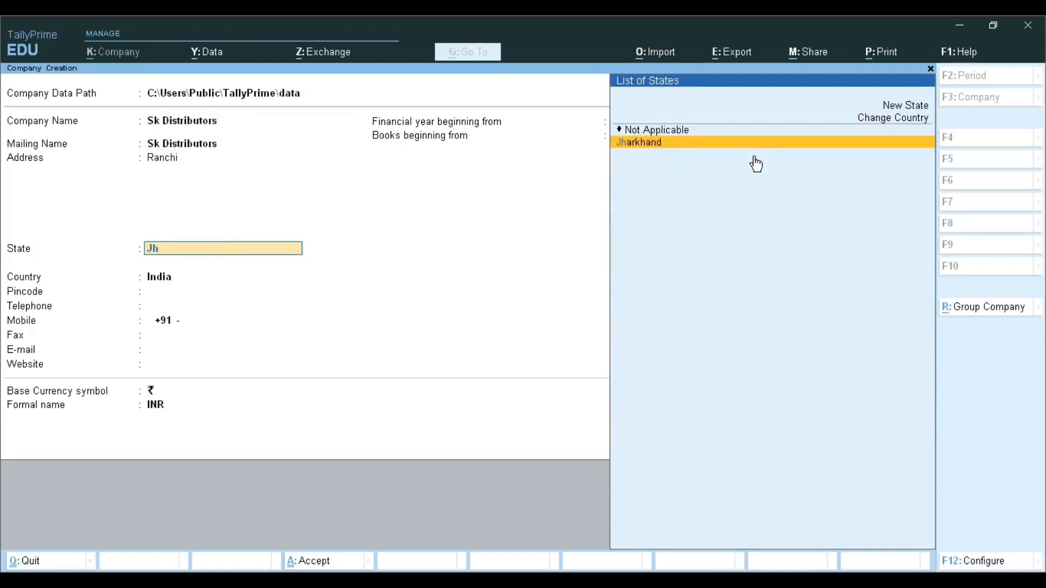
click(756, 163)
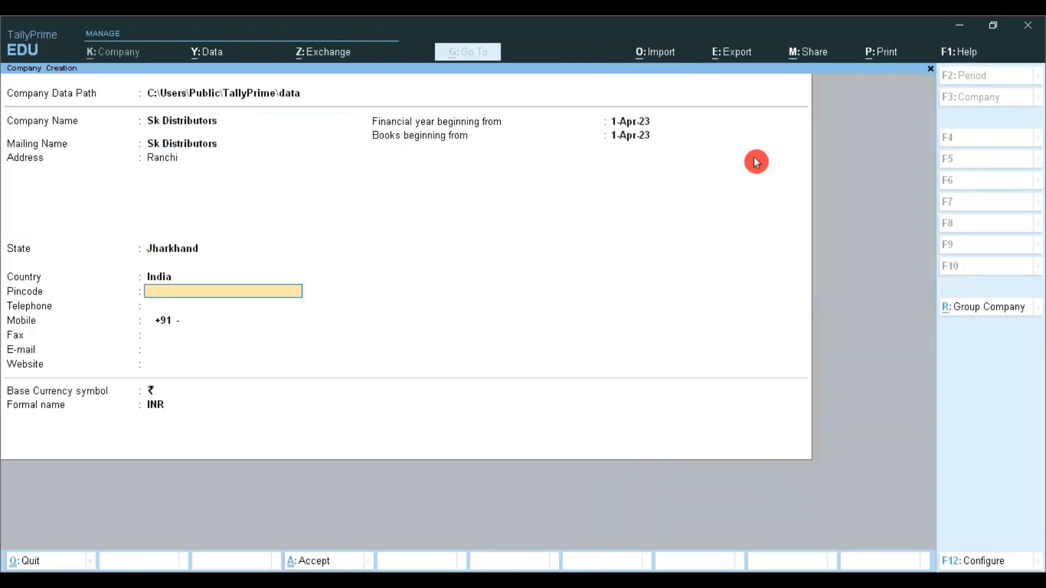
Step: Fill in the company's postal pincode, telephone number and mobile number
text(836001)
key(Return)
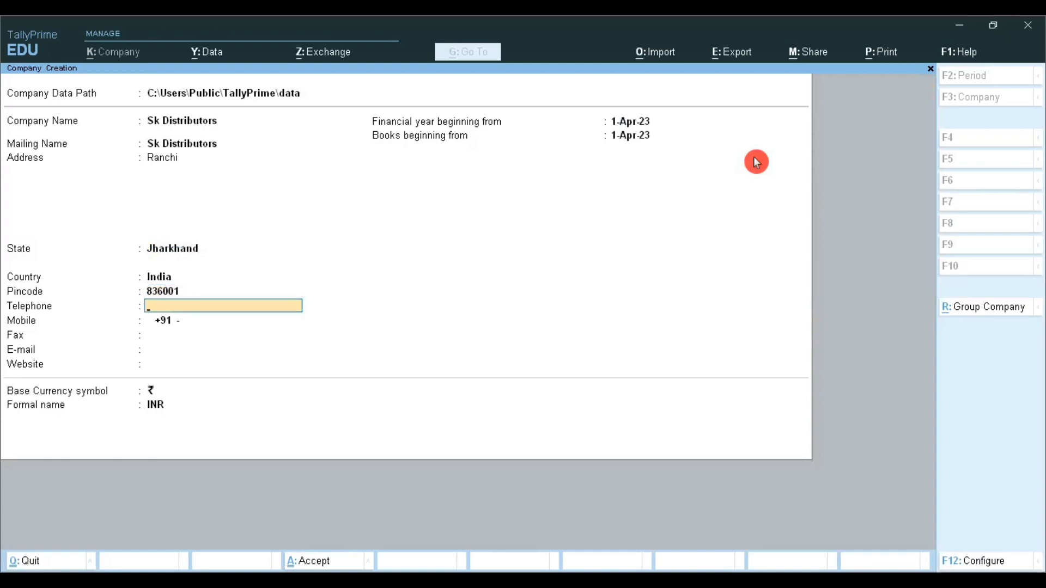
key(Return)
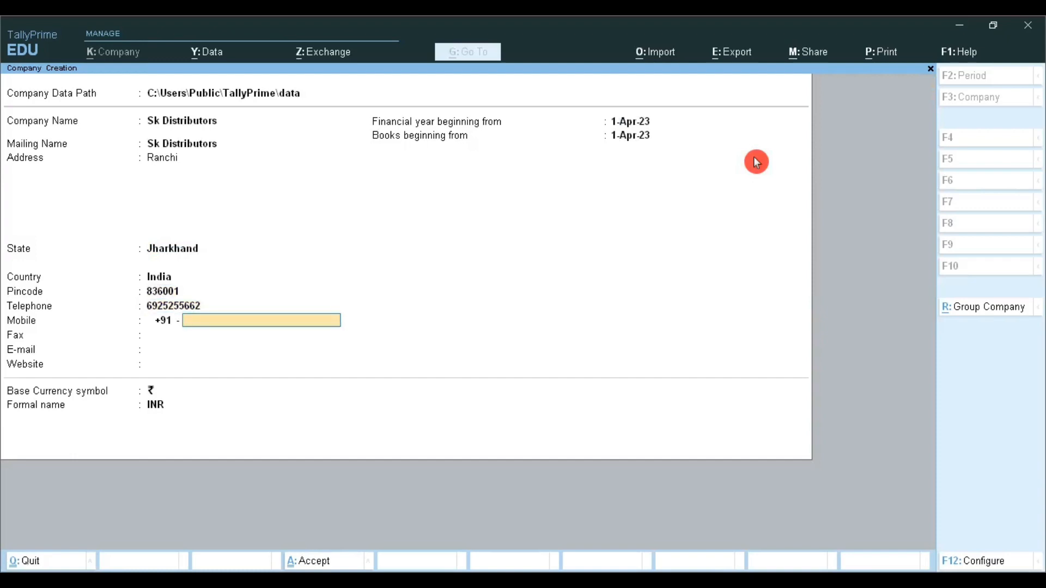
key(Return)
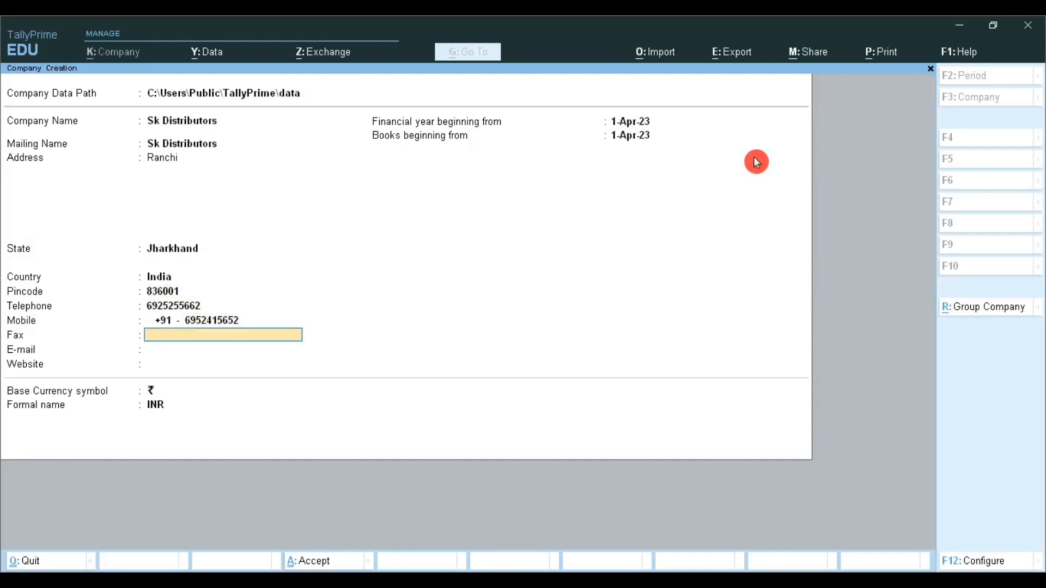
Step: Leave fax, e-mail and website blank, and keep 1-Apr-23 as the start of the financial year and the books
key(Return)
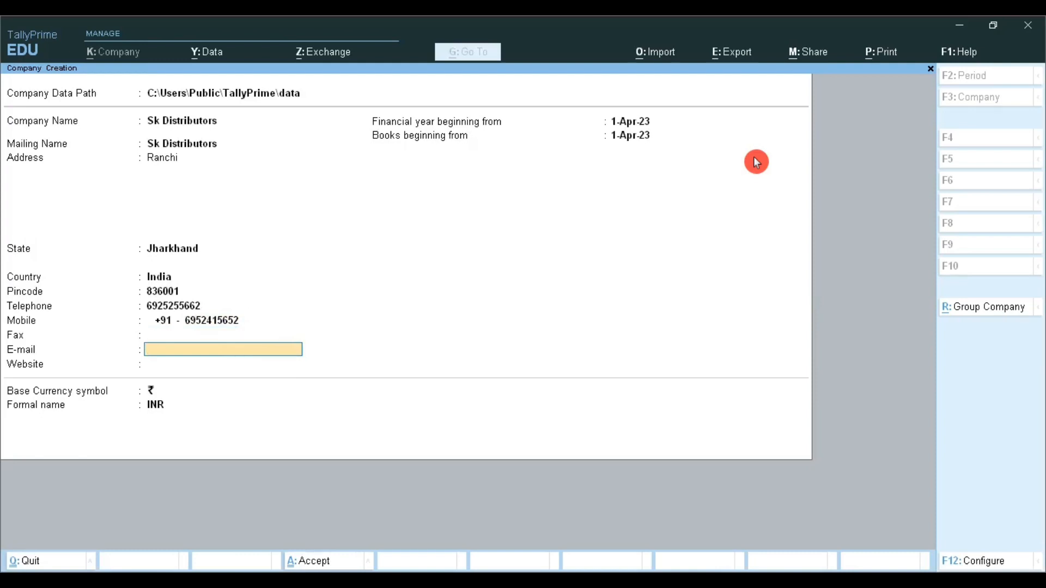
key(Return)
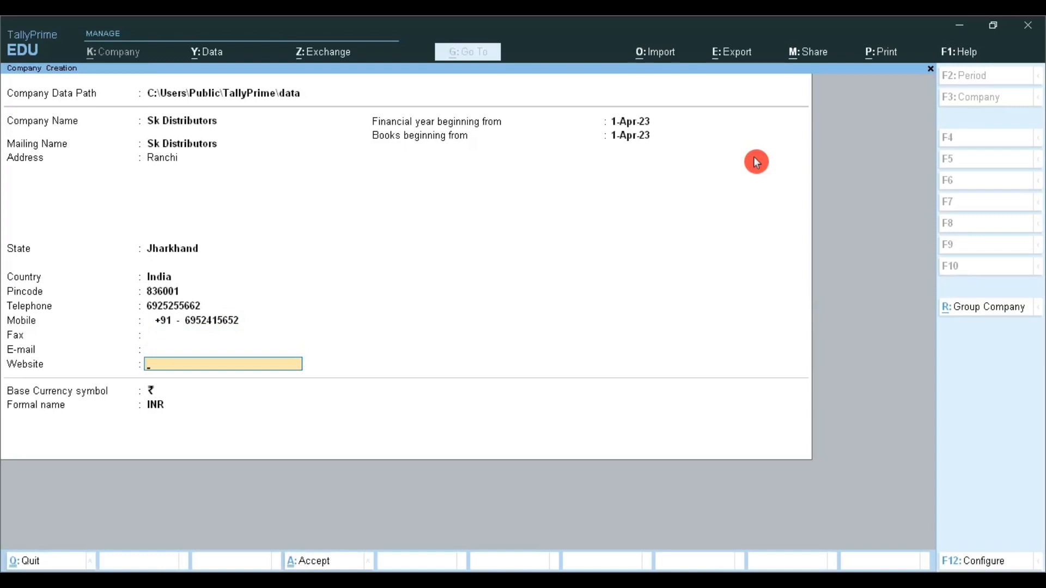
key(Return)
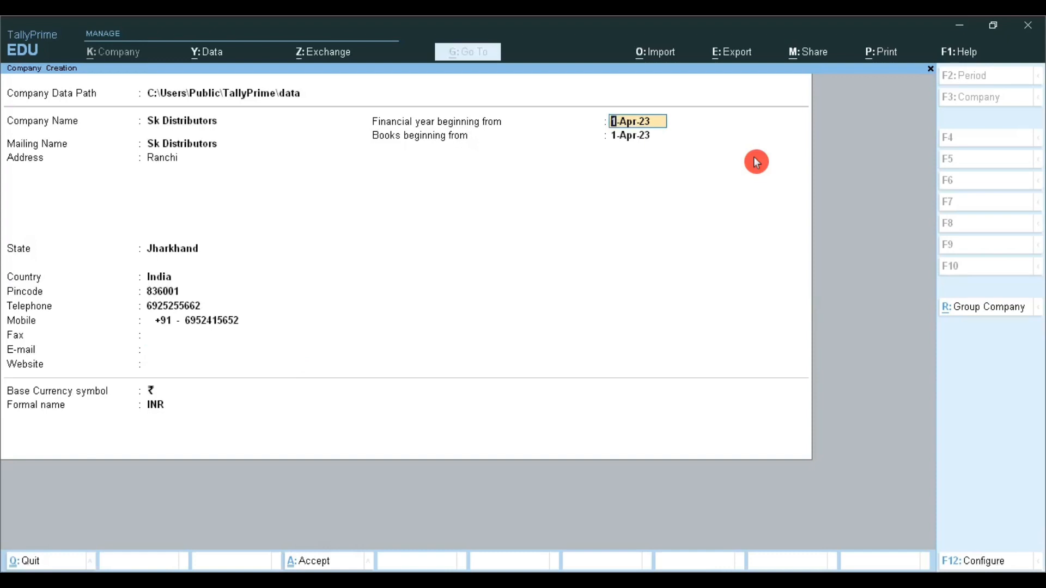
key(Return)
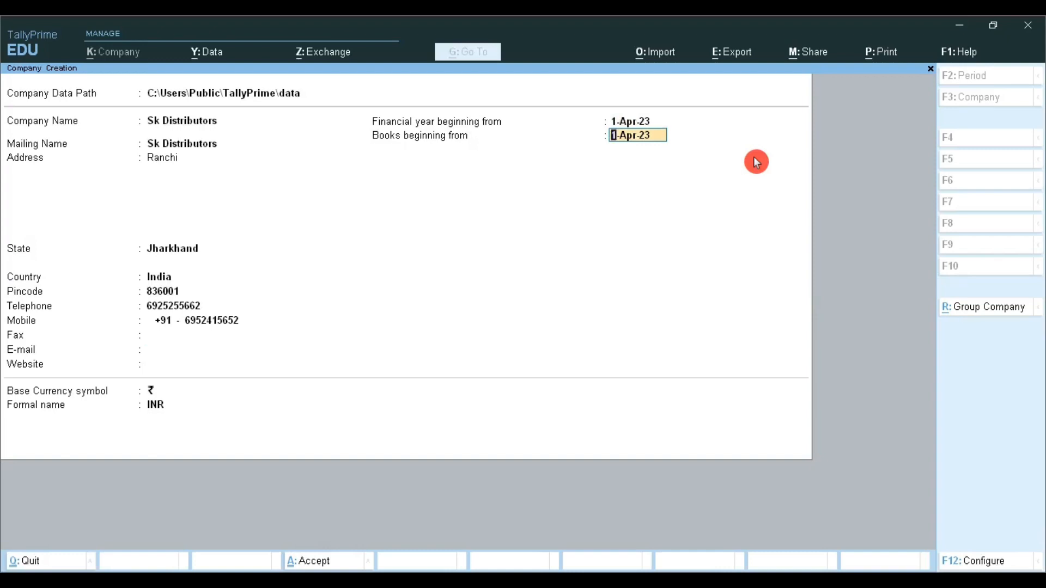
key(Return)
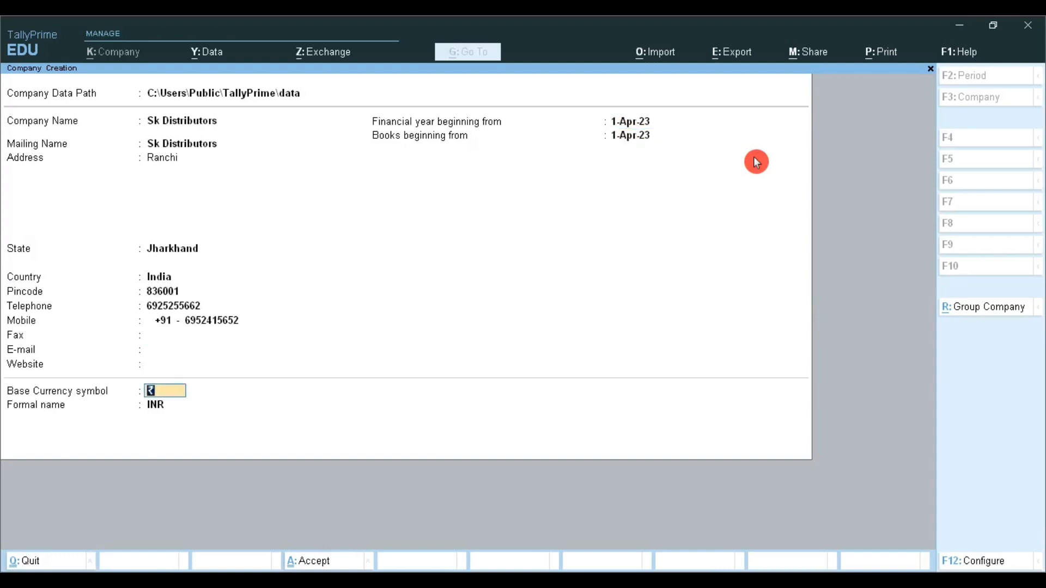
Step: Keep ₹ as the base currency symbol and INR as its formal name, and accept the company creation
key(Return)
key(Return)
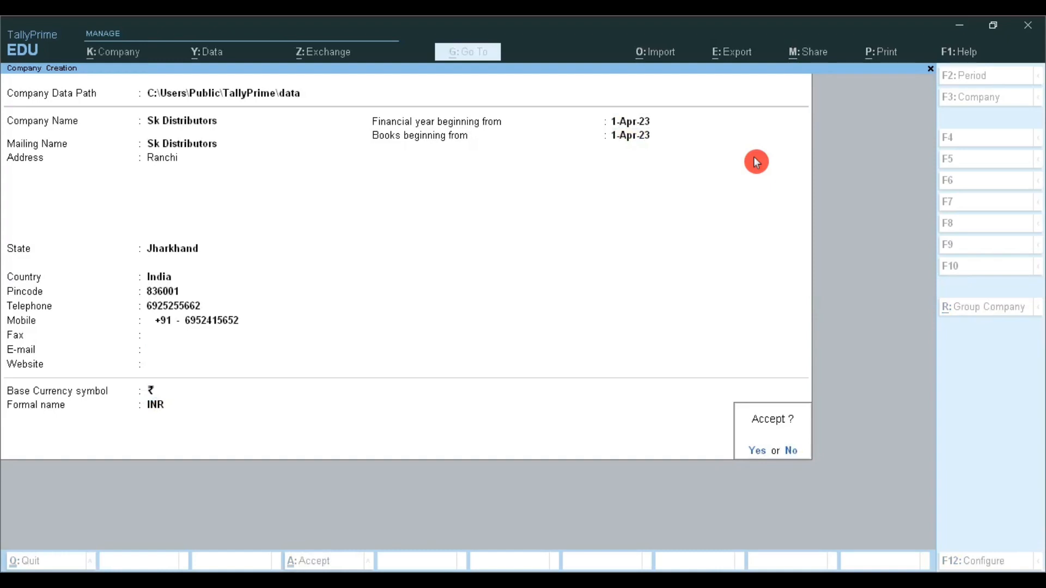
key(Return)
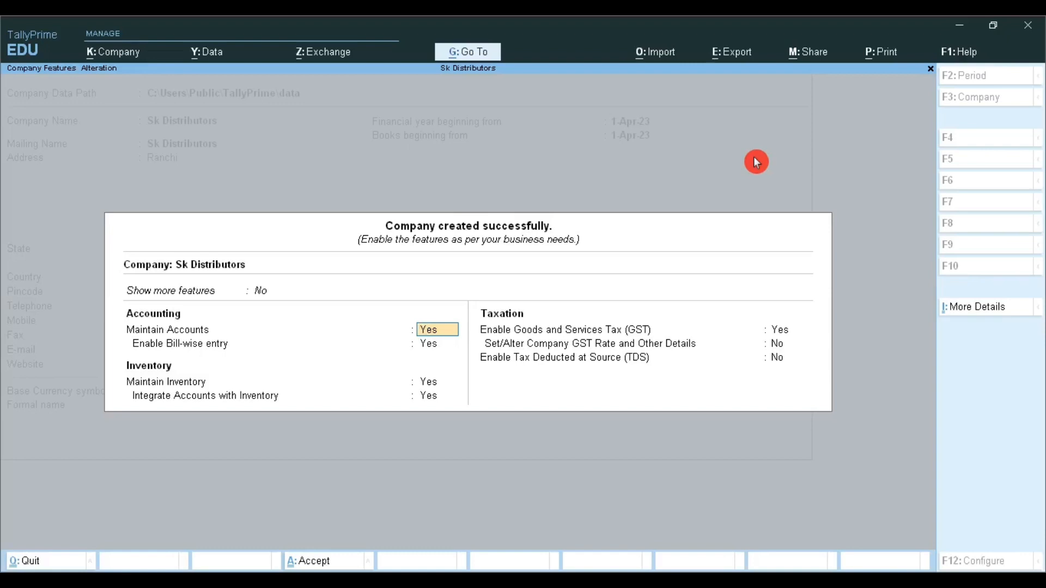
Step: Keep accounts, bill-wise entry, inventory and their integration enabled, and set Enable Goods and Services Tax (GST) to Yes
key(Return)
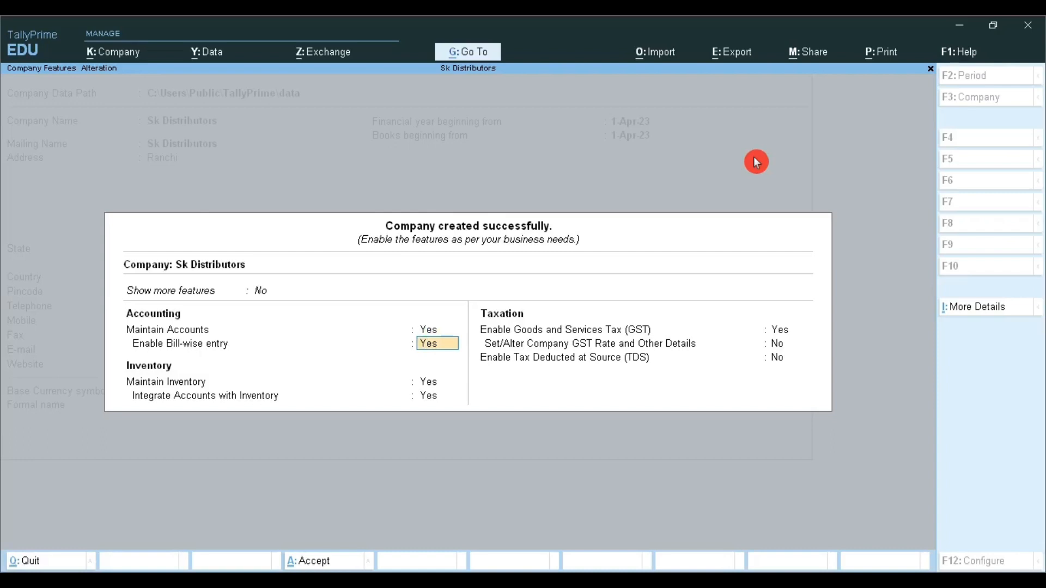
key(Return)
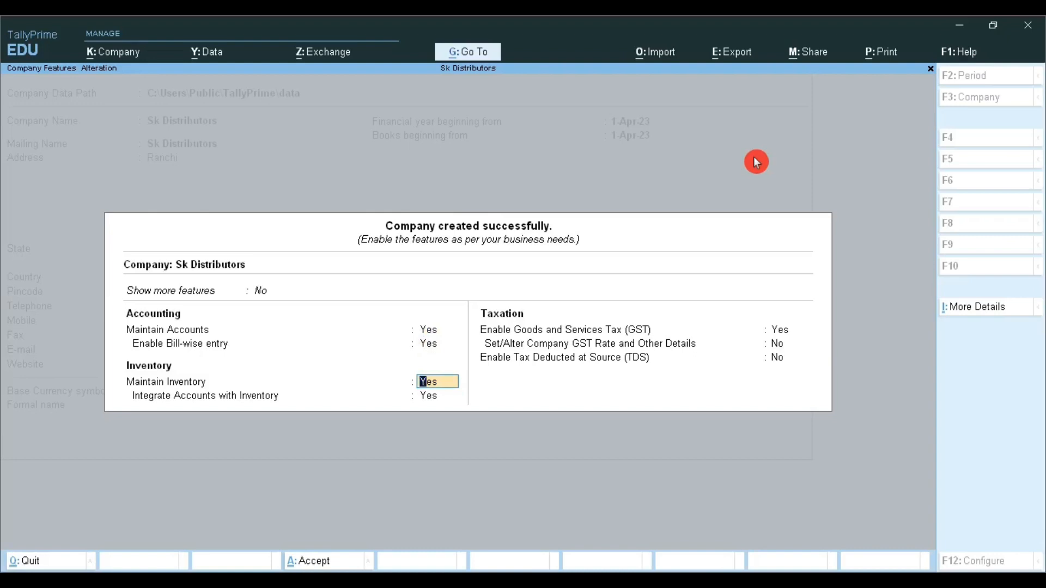
key(Return)
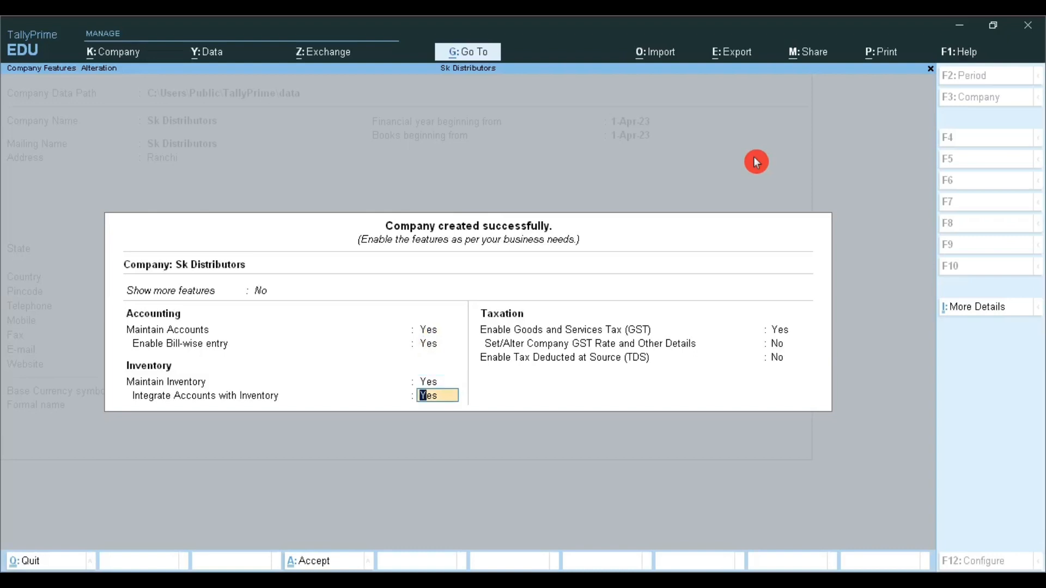
key(Return)
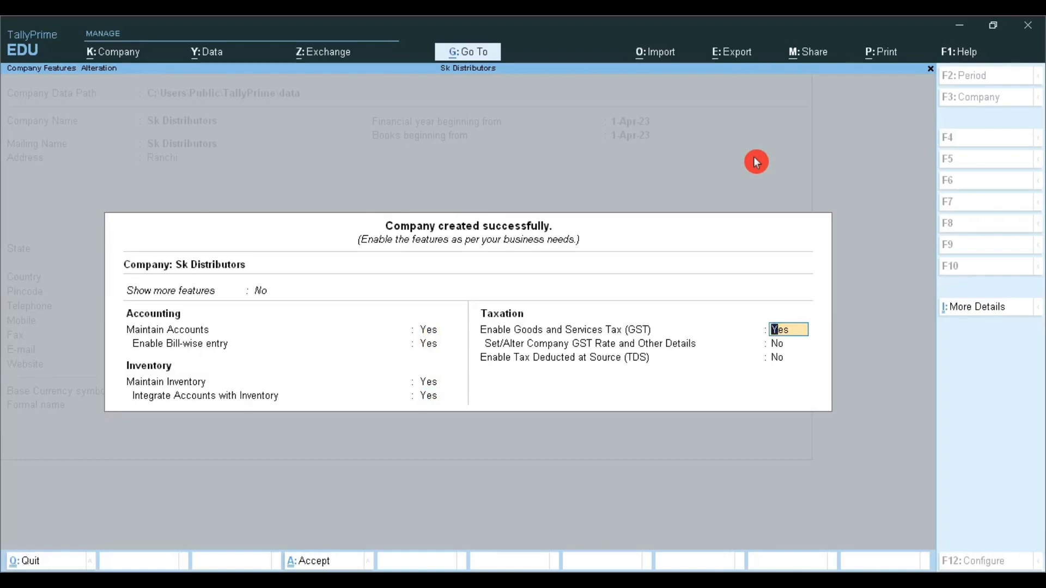
key(Return)
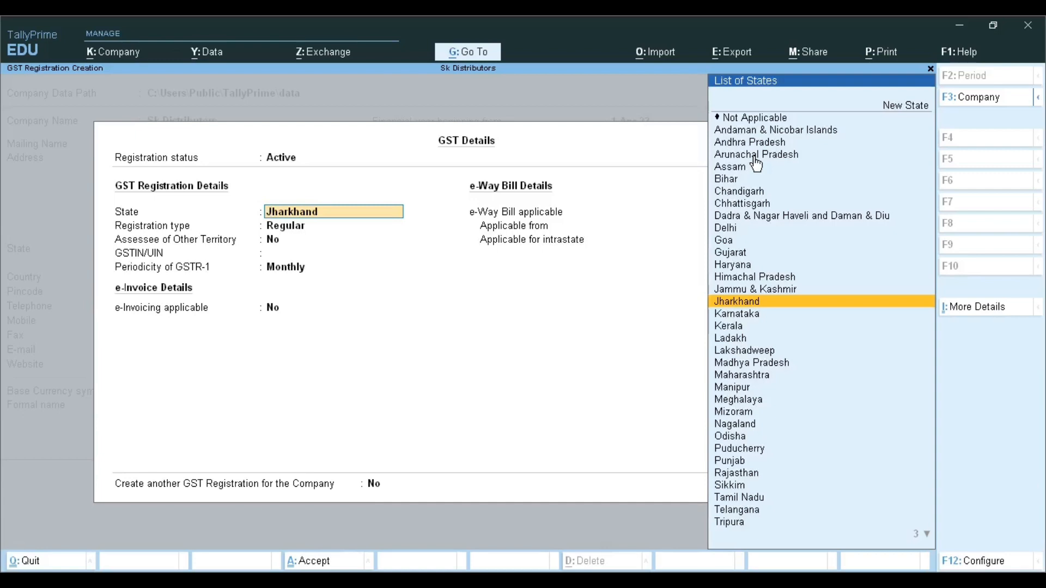
Step: In the GST details, keep Jharkhand as the state, Regular as the registration type, and No for Assessee of Other Territory
key(Return)
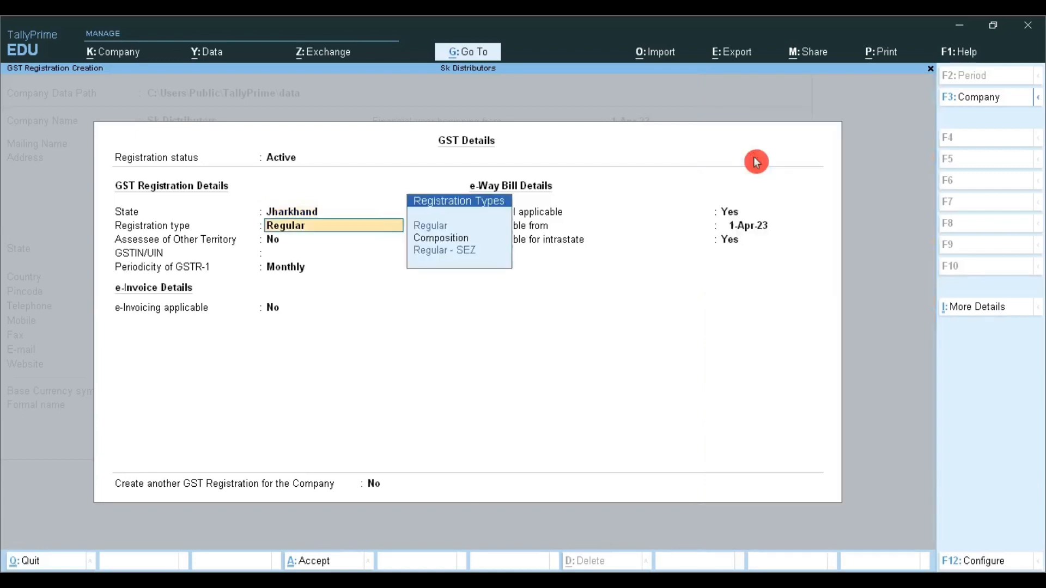
key(Return)
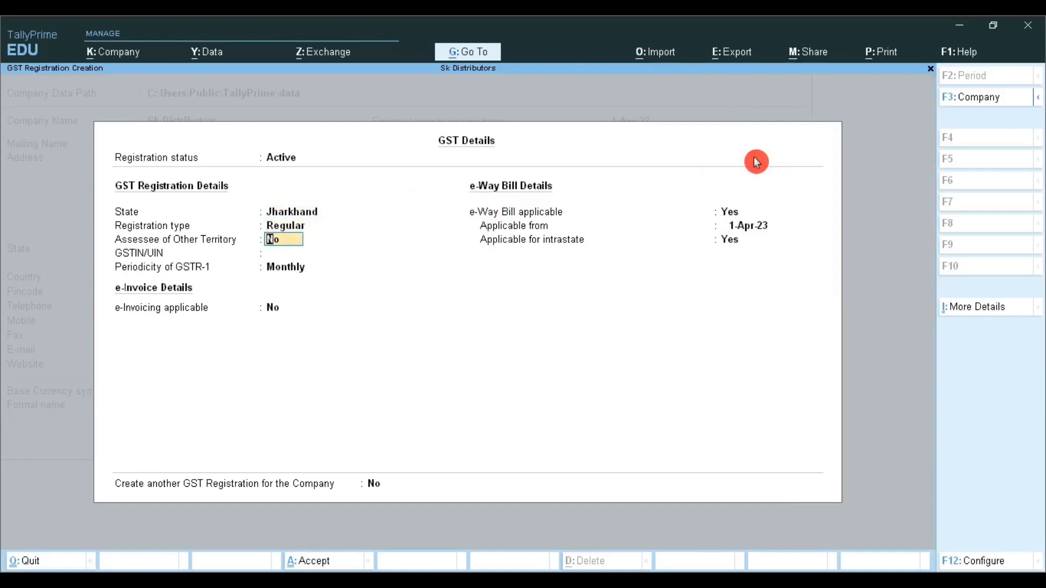
key(BackSpace)
key(Return)
key(Return)
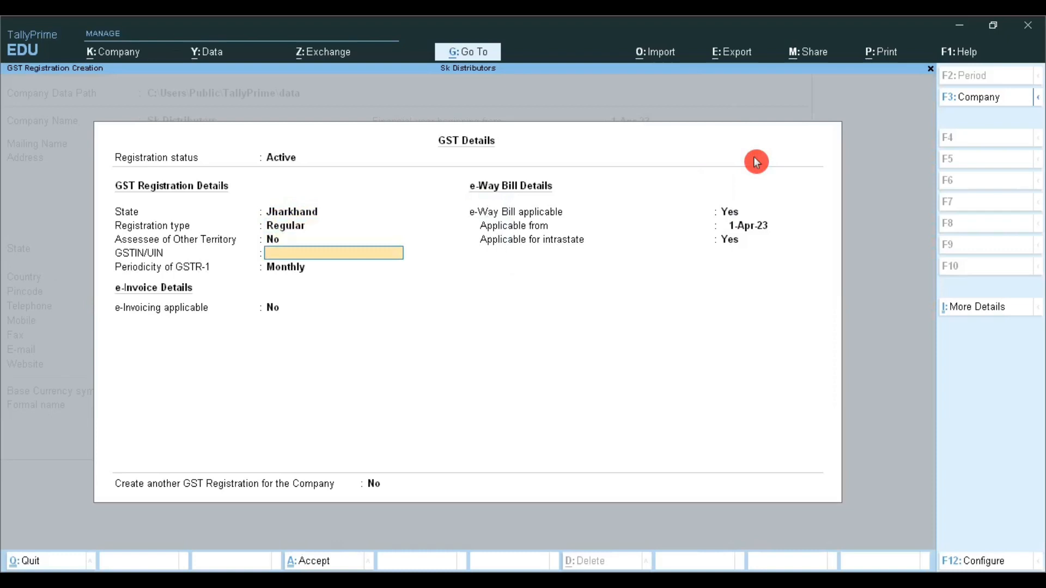
Step: Enter the company's GSTIN/UIN and keep the GSTR-1 periodicity at Monthly
text(20)
text(ASDDSAFDS)
text(FF)
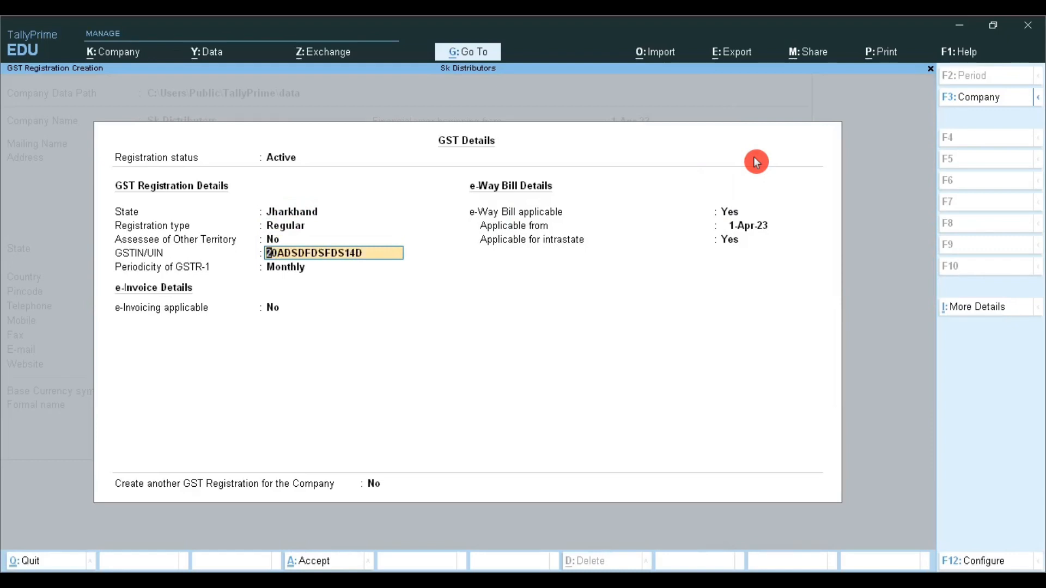
key(Return)
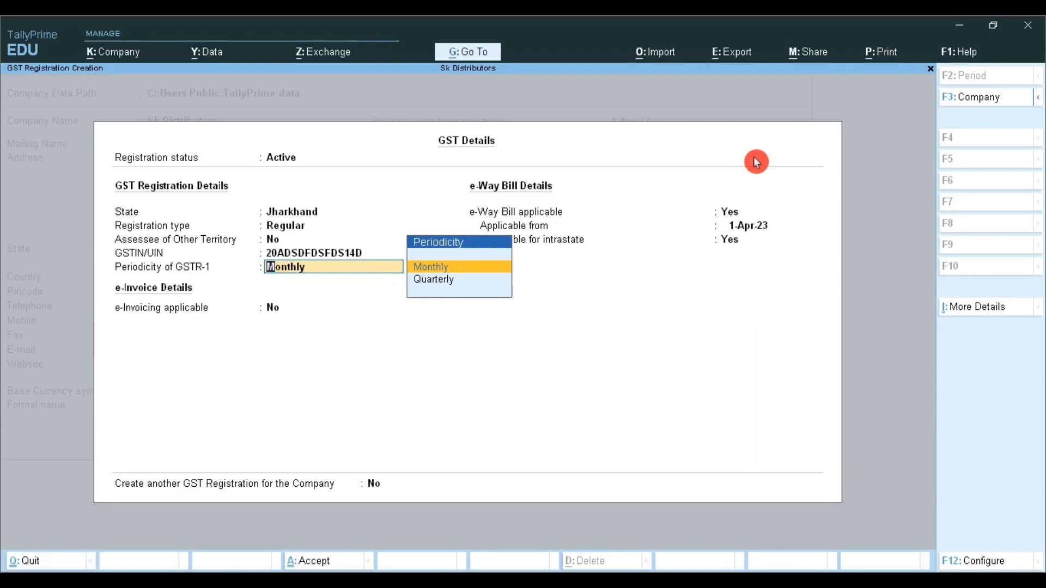
key(Return)
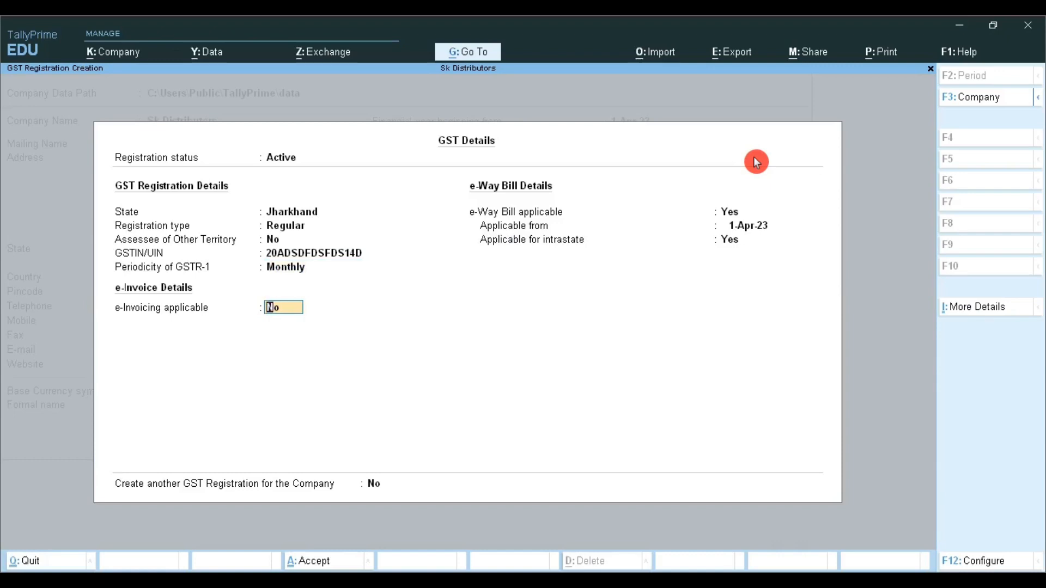
Step: Leave e-Invoicing at No, keep e-Way Bill applicable from 1-Apr-23 including intrastate, and save the GST registration
key(Return)
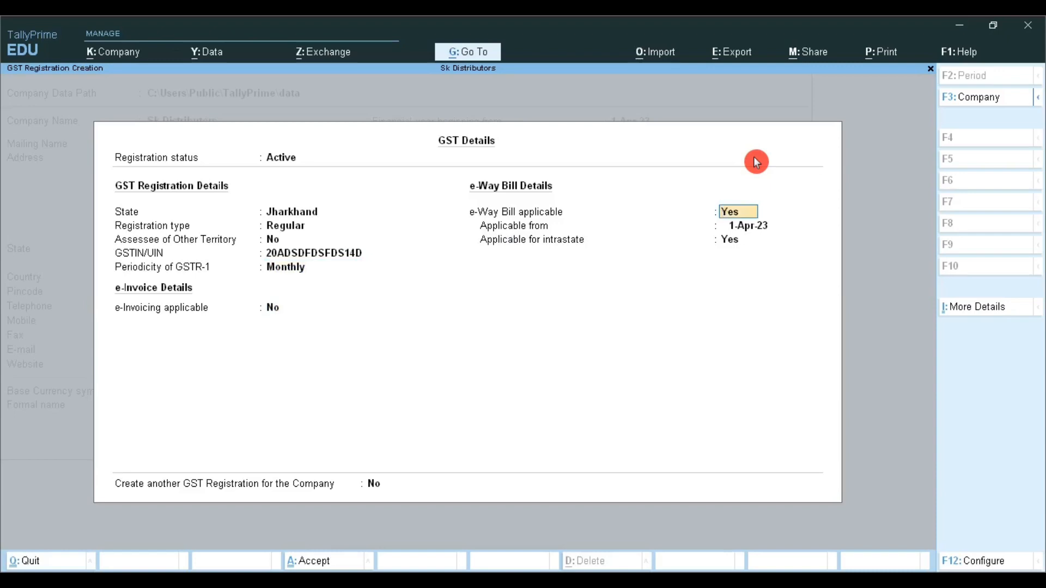
key(Return)
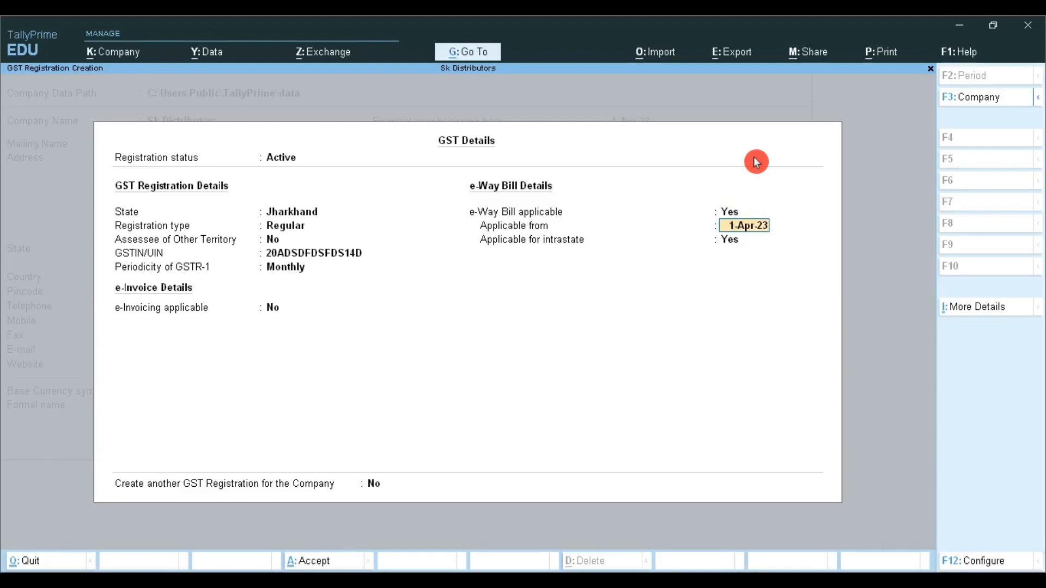
key(Return)
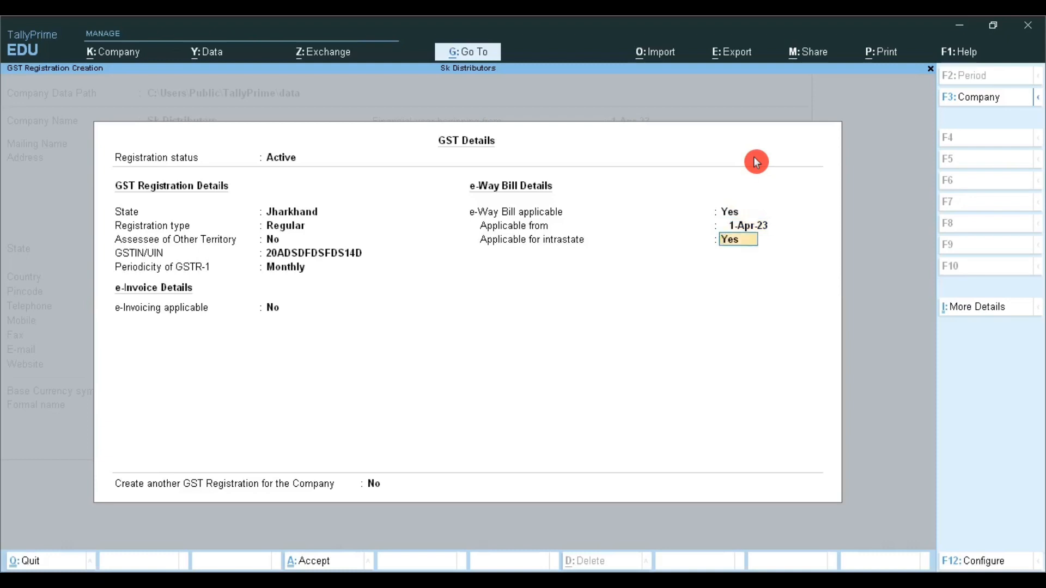
key(Return)
Step: Leave the company GST rate details and Tax Deducted at Source (TDS) at No, and accept the company features
key(Return)
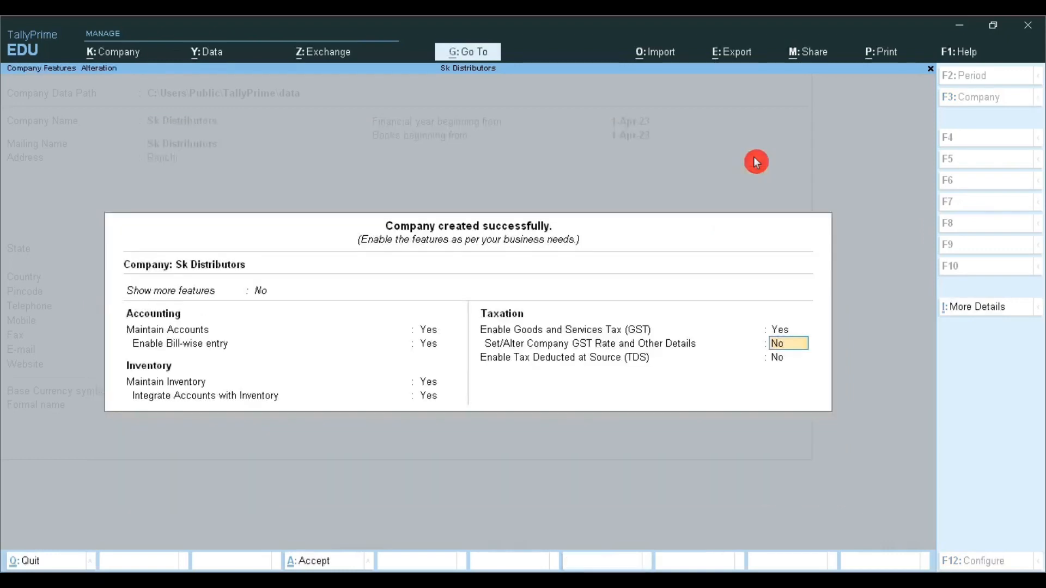
key(Return)
key(Return)
key(Return)
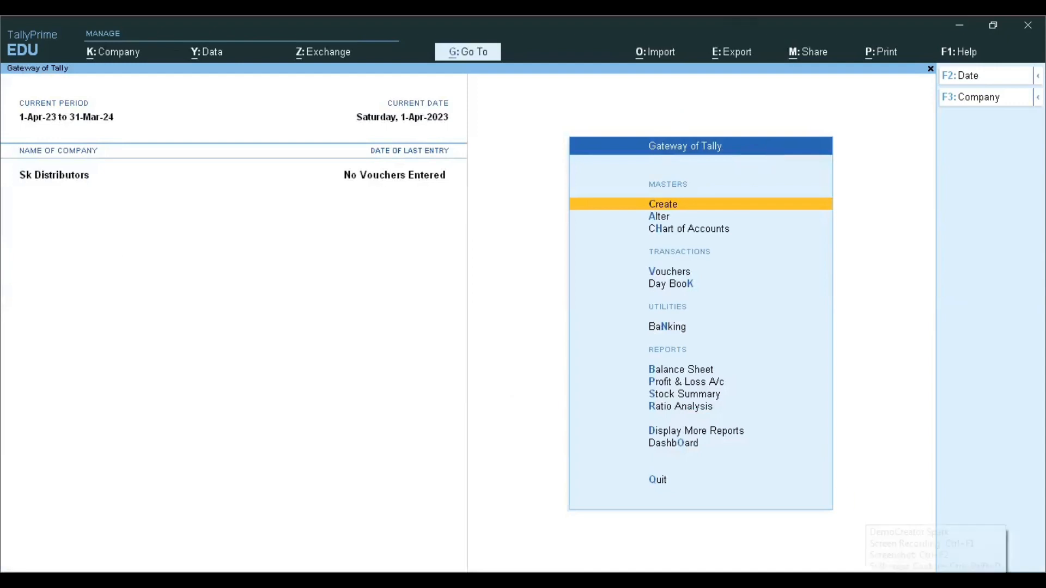
right_click(816, 570)
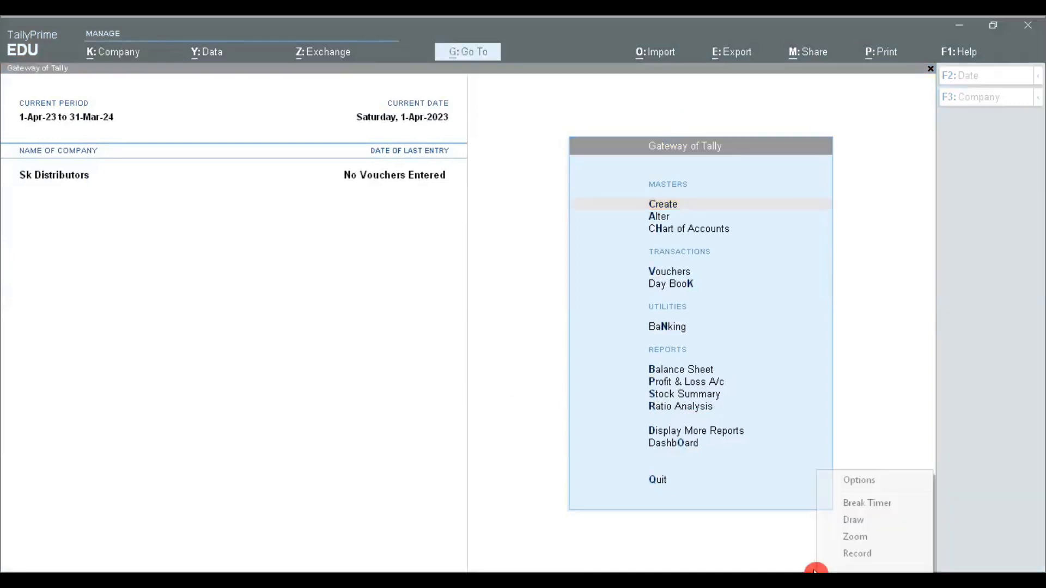
click(865, 521)
mouse_move(114, 174)
mouse_down()
mouse_move(113, 210)
mouse_move(74, 221)
mouse_move(19, 205)
mouse_move(2, 155)
mouse_move(121, 147)
mouse_move(117, 190)
mouse_up()
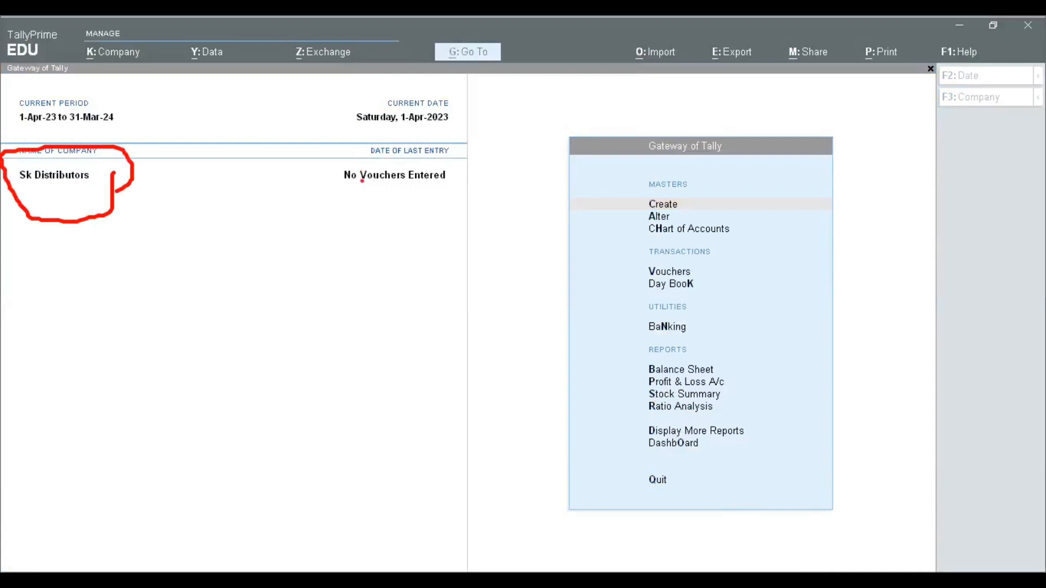
drag(321, 184, 499, 205)
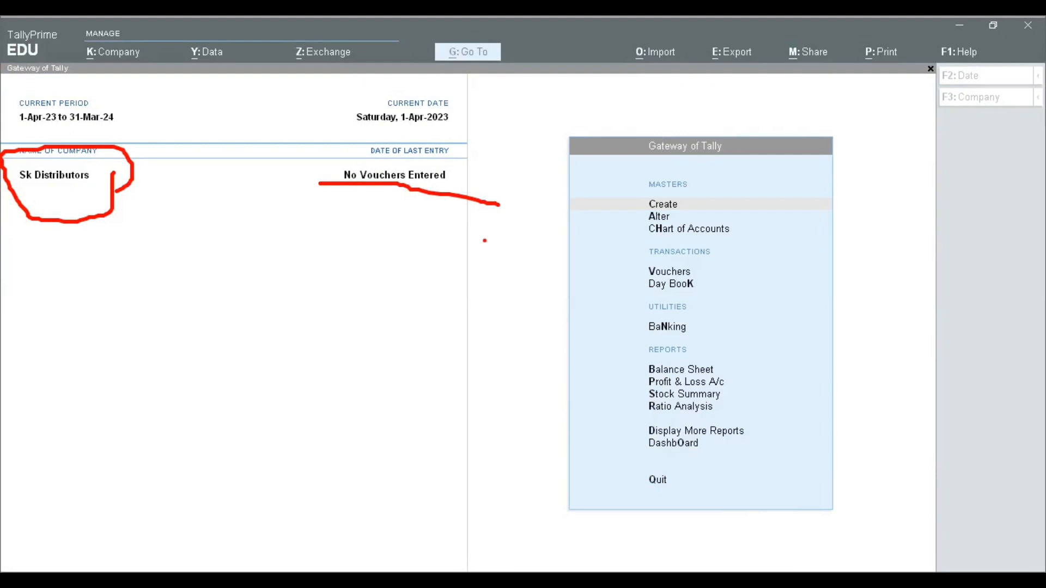
key(Escape)
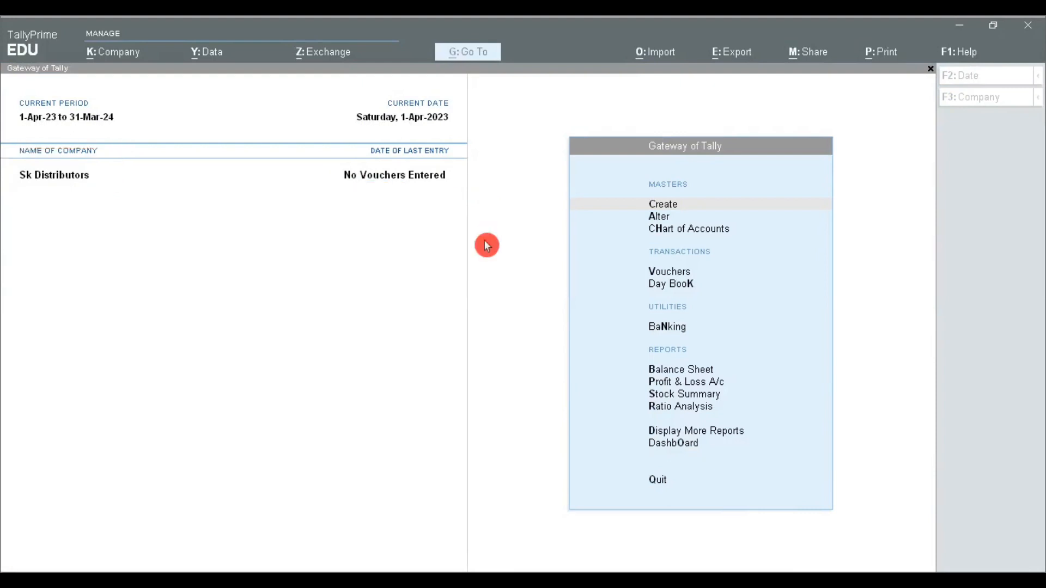
click(463, 247)
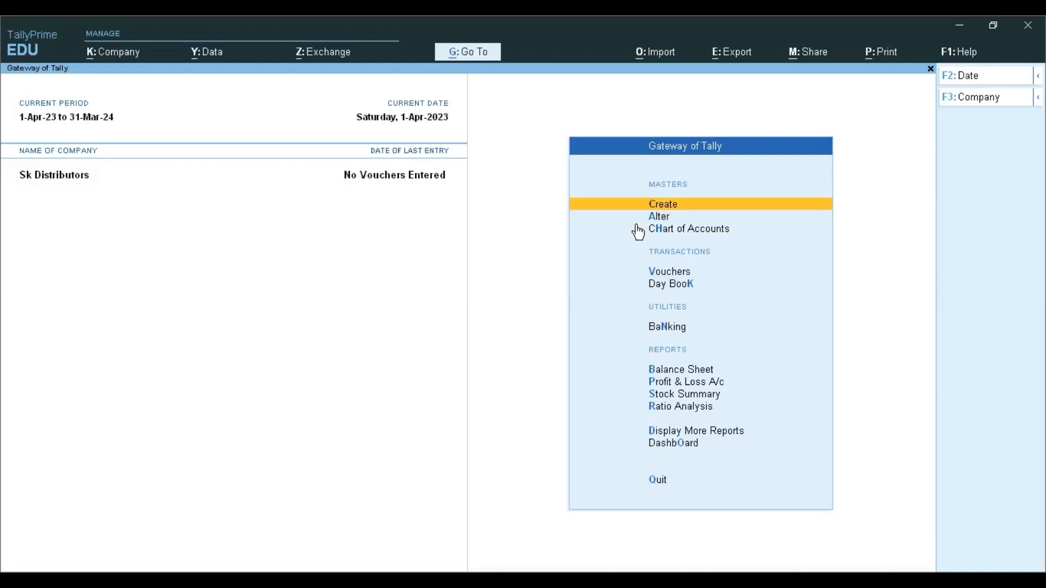
Step: Dismiss the Windows color scheme prompt and open the company Sk Distributors for alteration
click(984, 121)
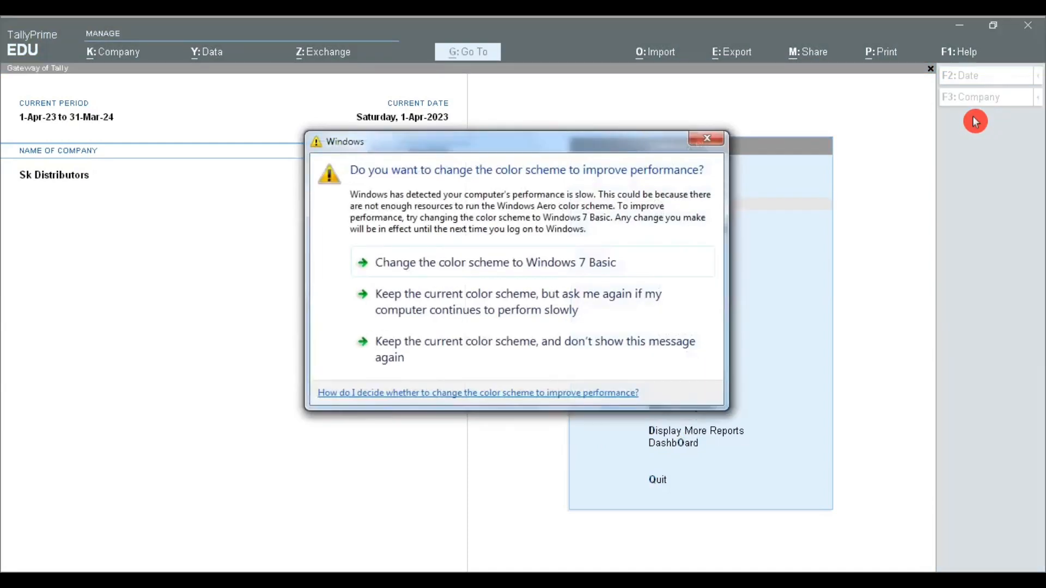
click(706, 138)
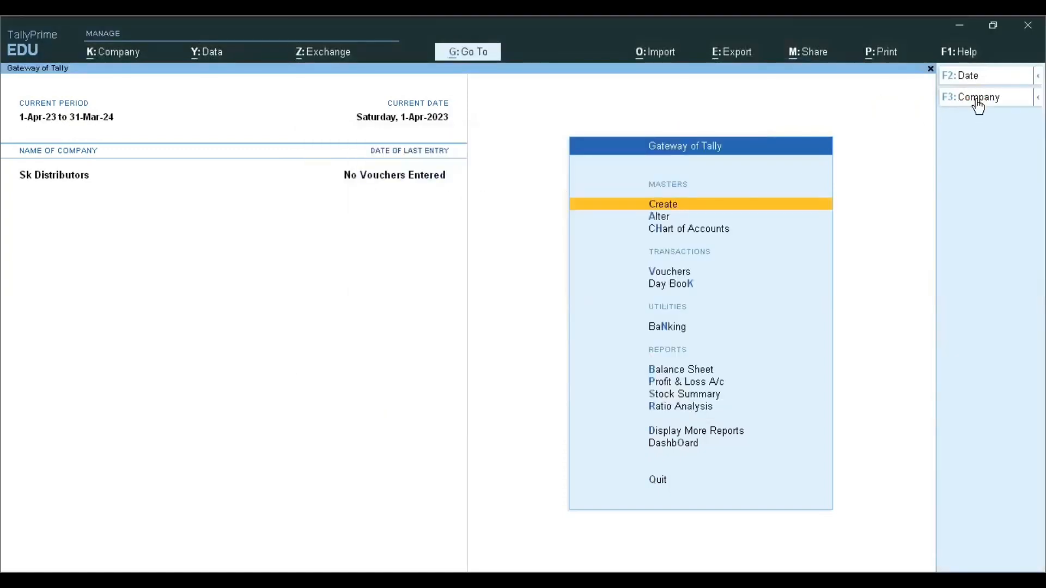
click(976, 99)
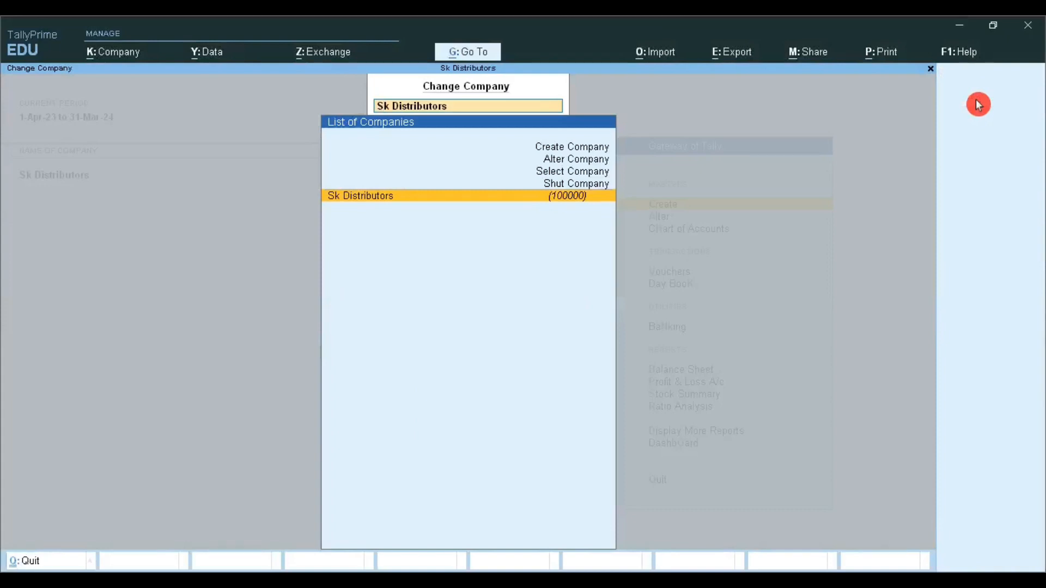
key(Up)
key(Up)
key(Up)
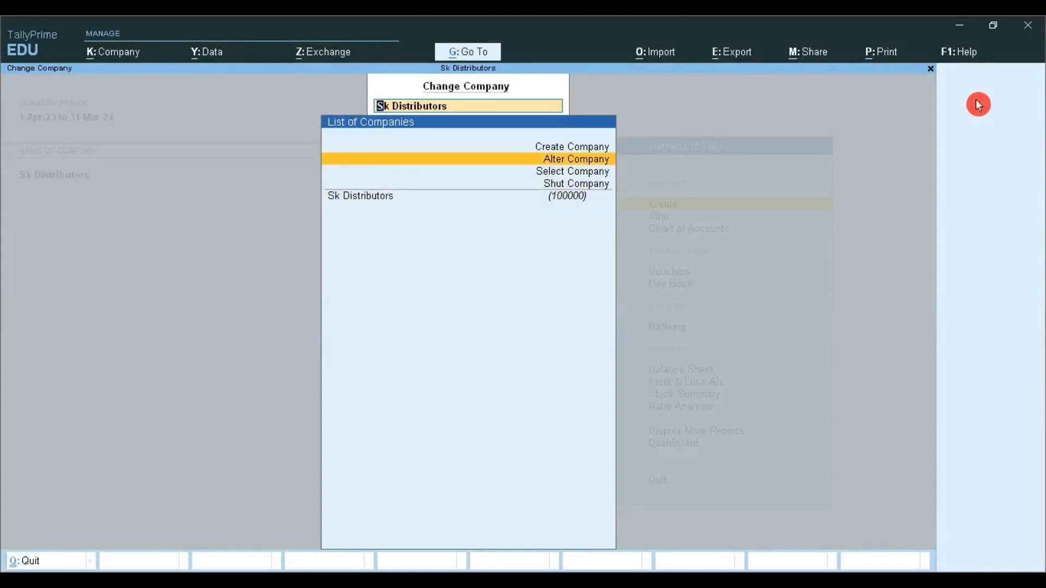
key(Up)
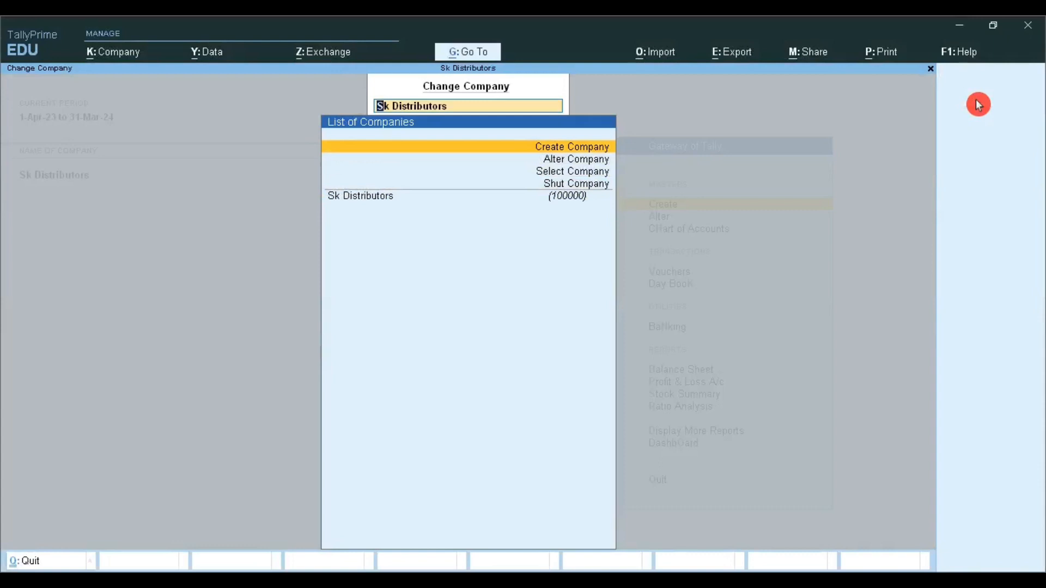
key(Down)
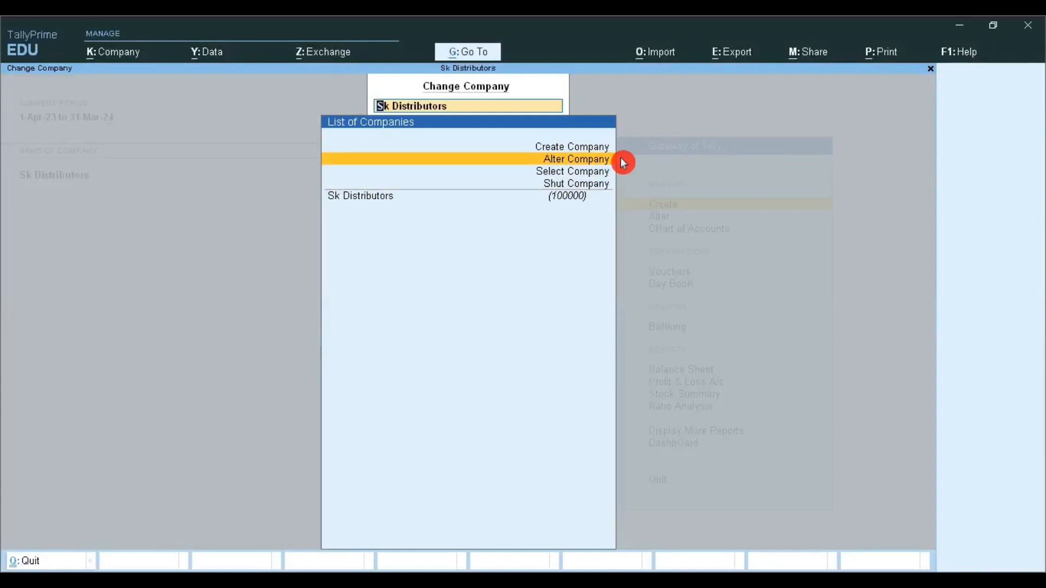
key(Return)
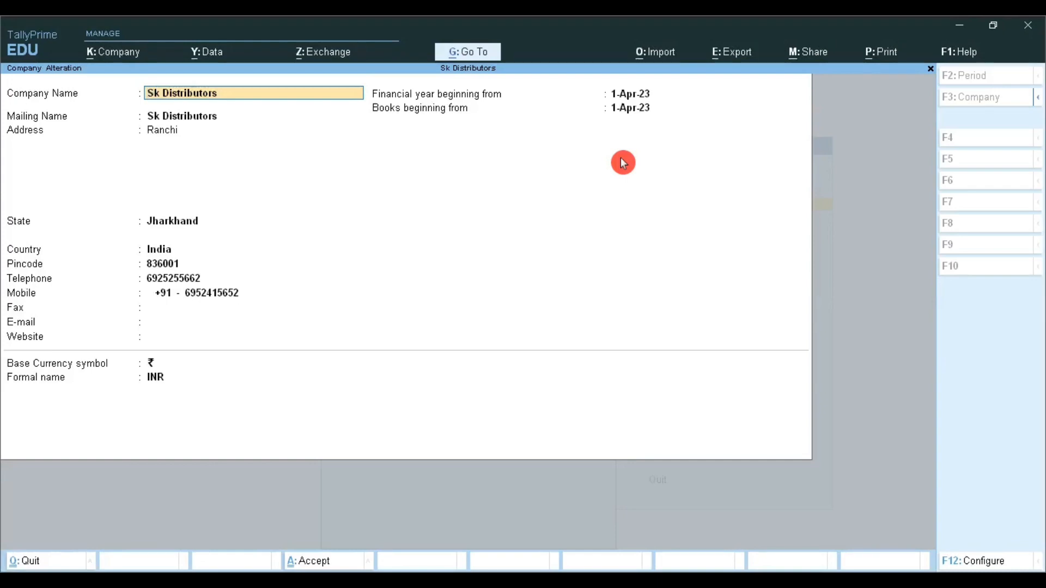
Step: Go through the company's name, mailing name, address, state, country and pincode without changing them
key(Return)
key(Return)
key(Return)
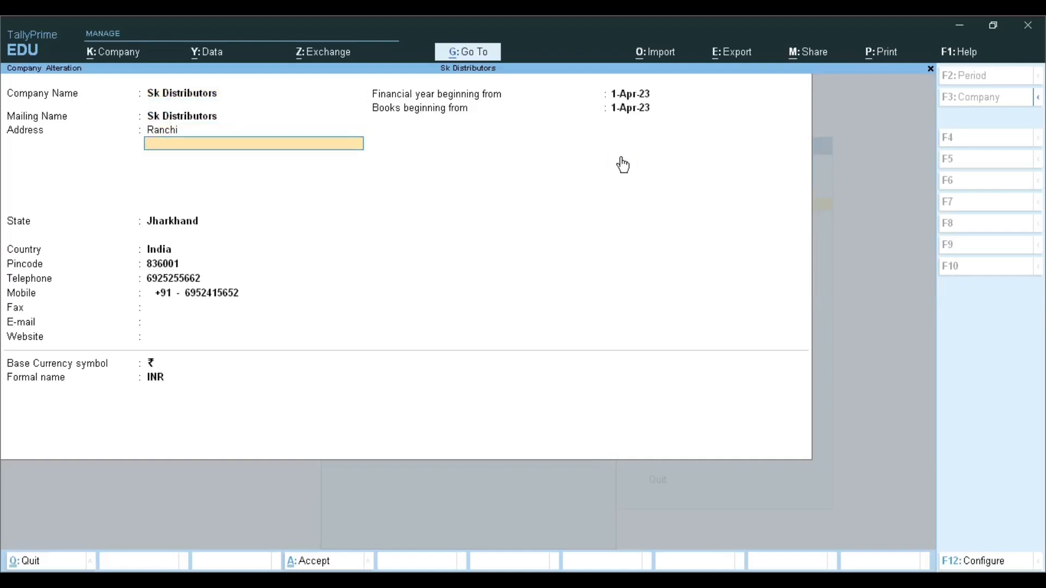
key(Return)
key(Return)
key(Return)
key(Return)
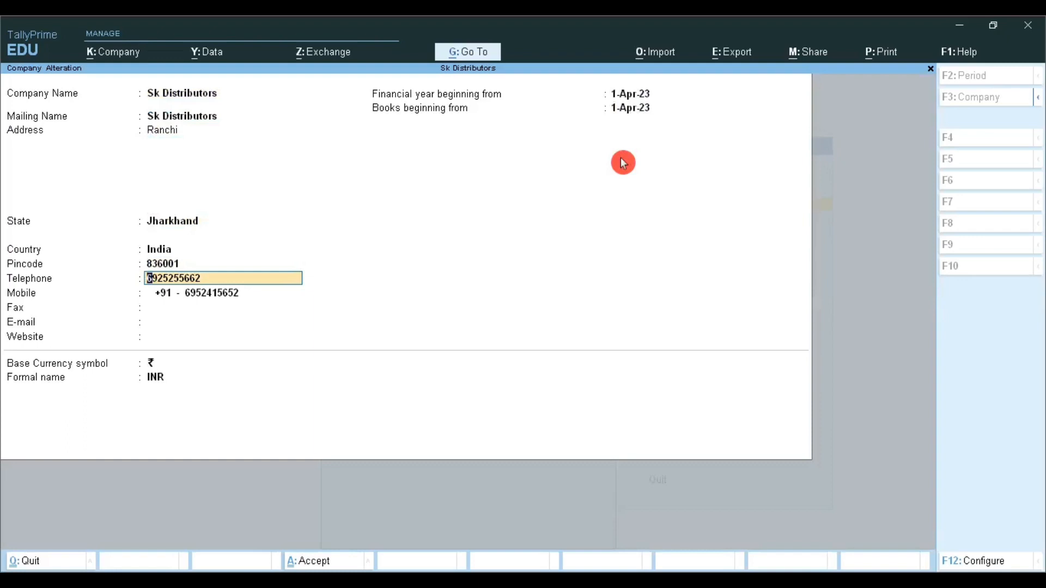
Step: Request deletion of the company, decline it, and accept the company details as they are
key(alt+d)
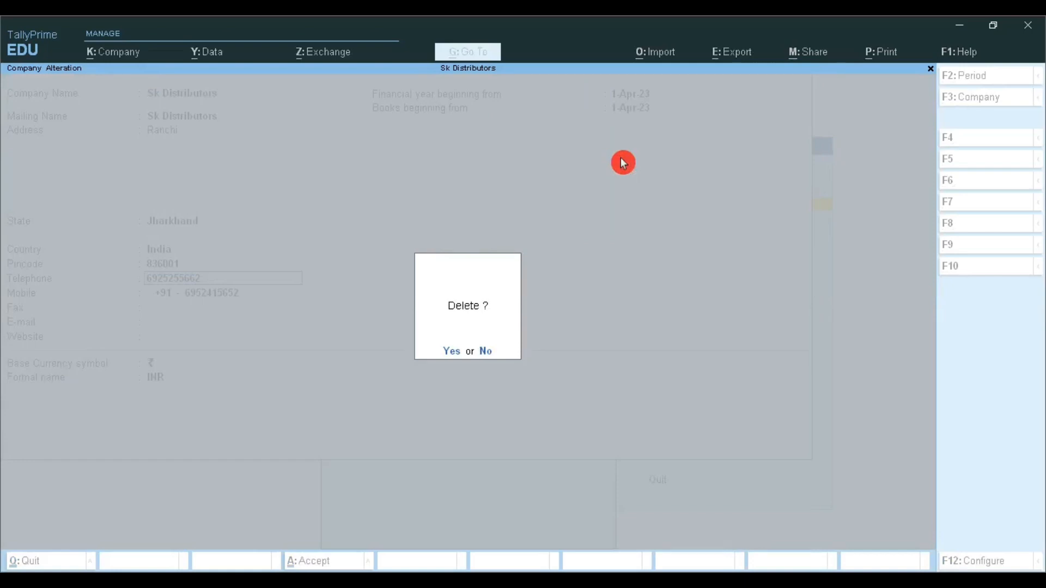
key(n)
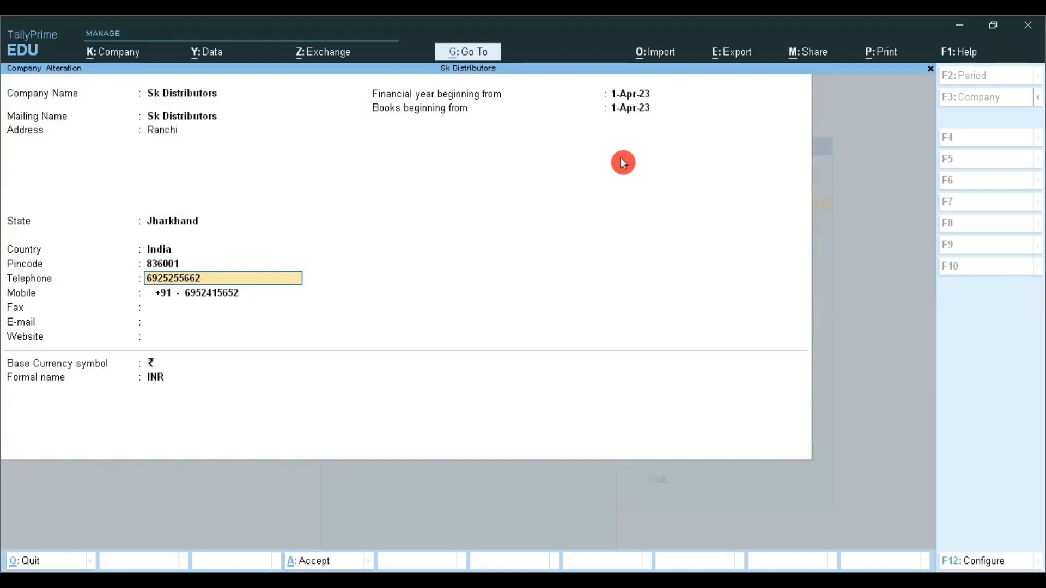
key(ctrl+a)
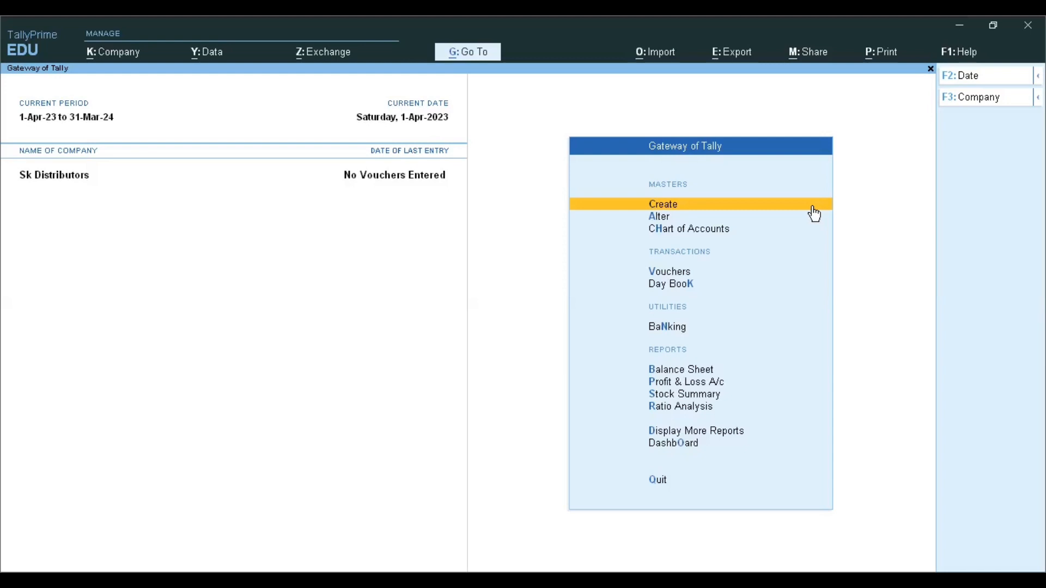
Step: Start creating another company from the list of companies
click(955, 116)
click(972, 124)
click(965, 103)
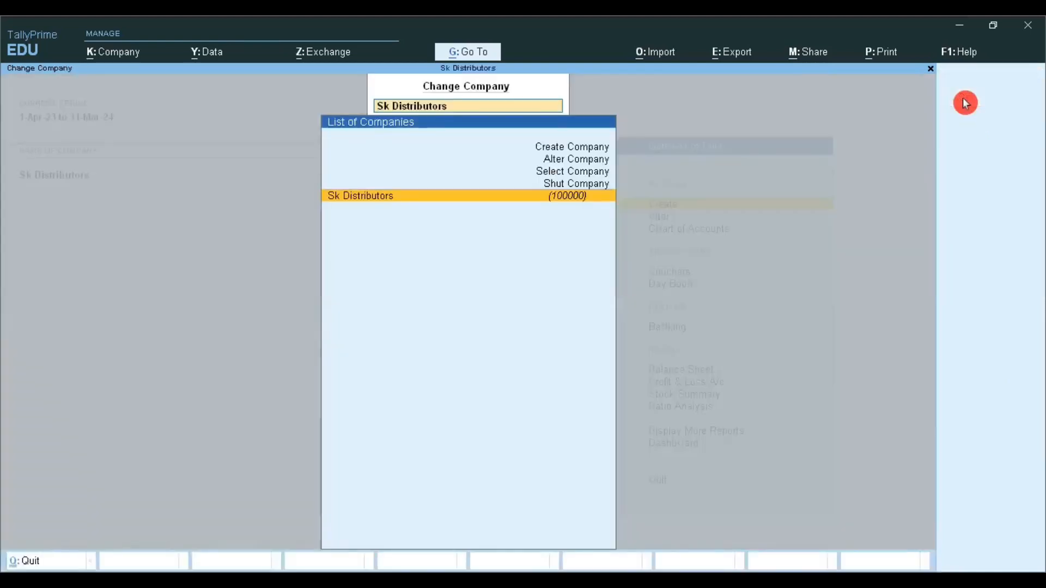
key(Up)
key(Up)
key(Up)
key(Up)
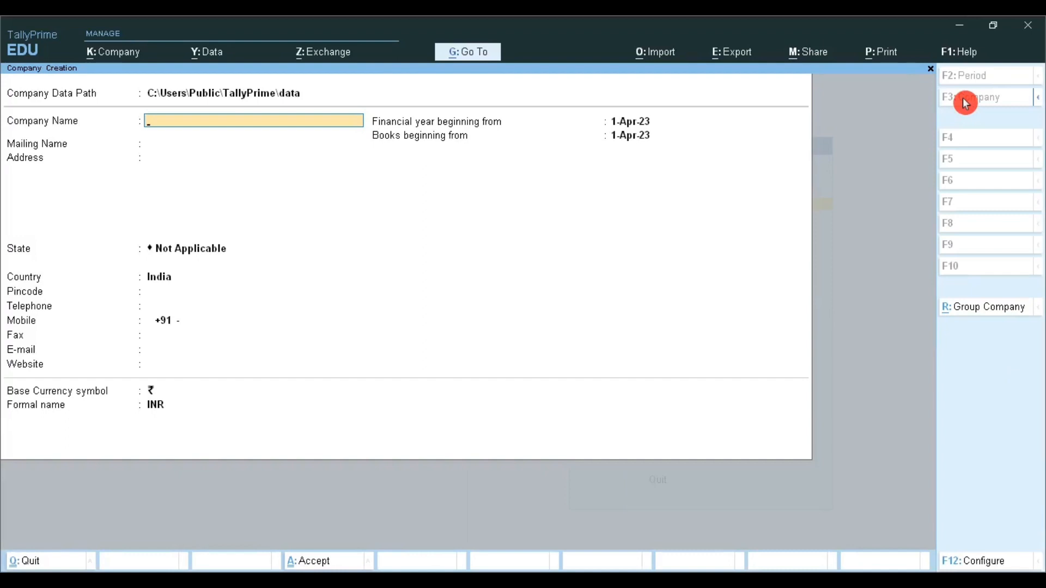
Step: Name the new company AS DISTRIBUTORS and keep the same text as its mailing name
text(AS DISTRIBUTORS)
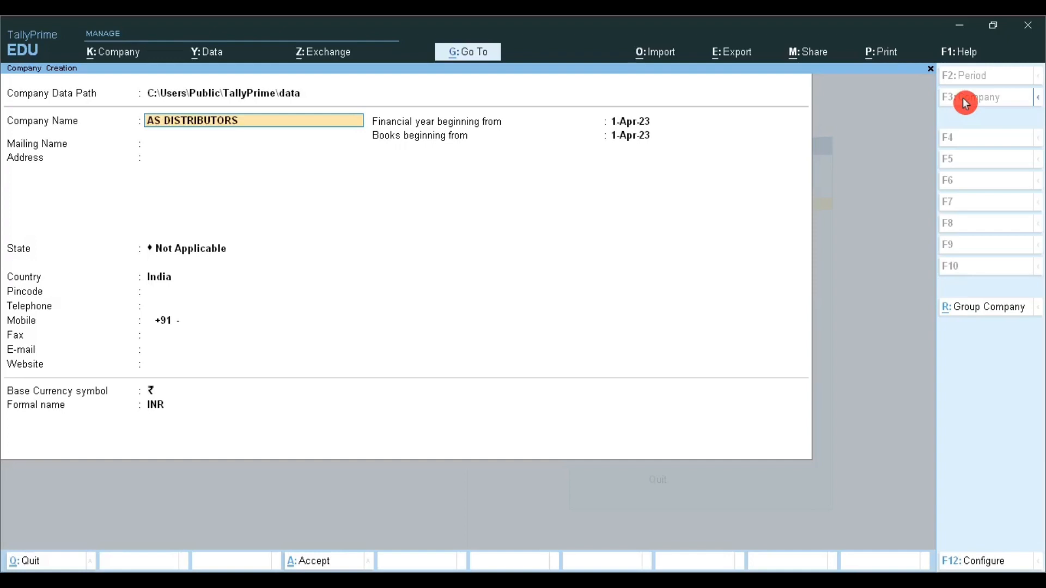
key(Return)
Step: Fill in the company's address and pincode, and choose Jharkhand as its state
key(Return)
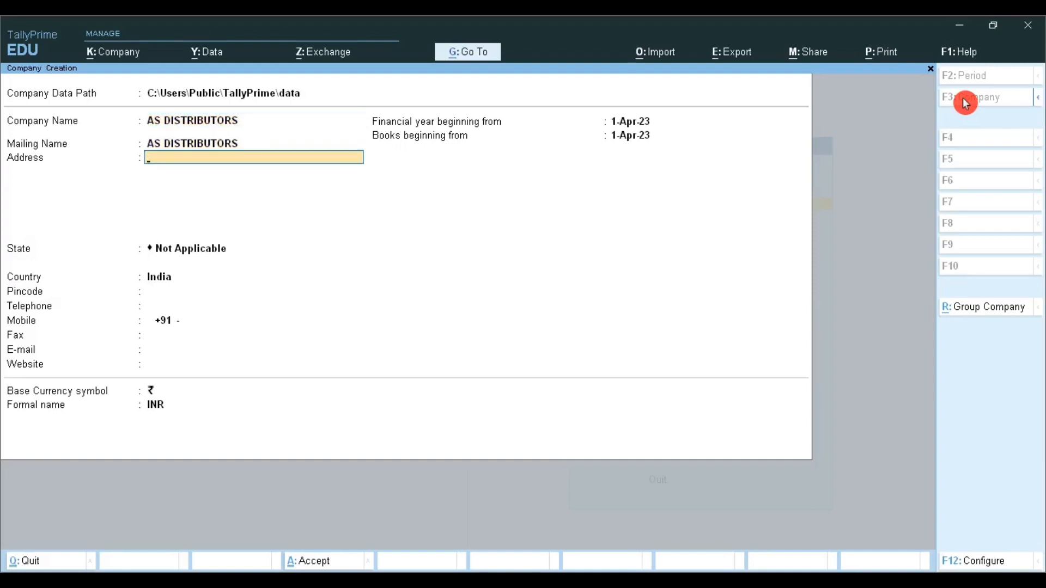
text(RANCHI)
key(Return)
key(Return)
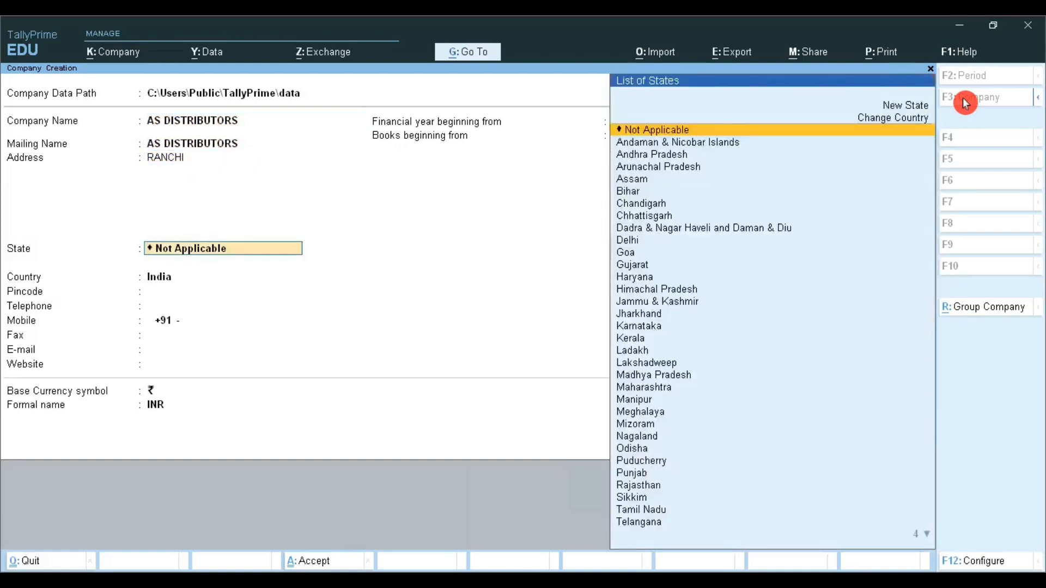
text(JHA)
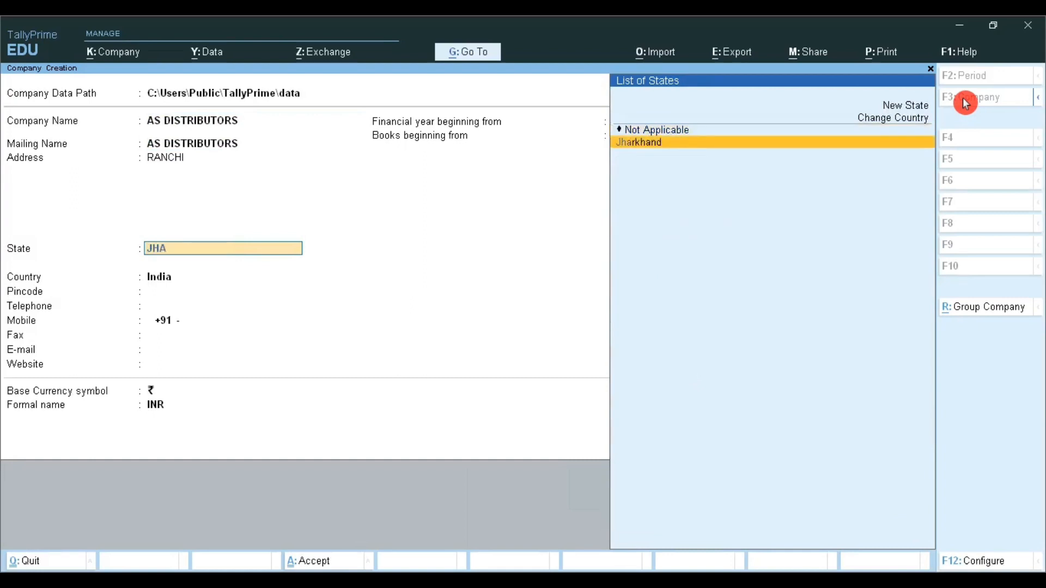
key(Return)
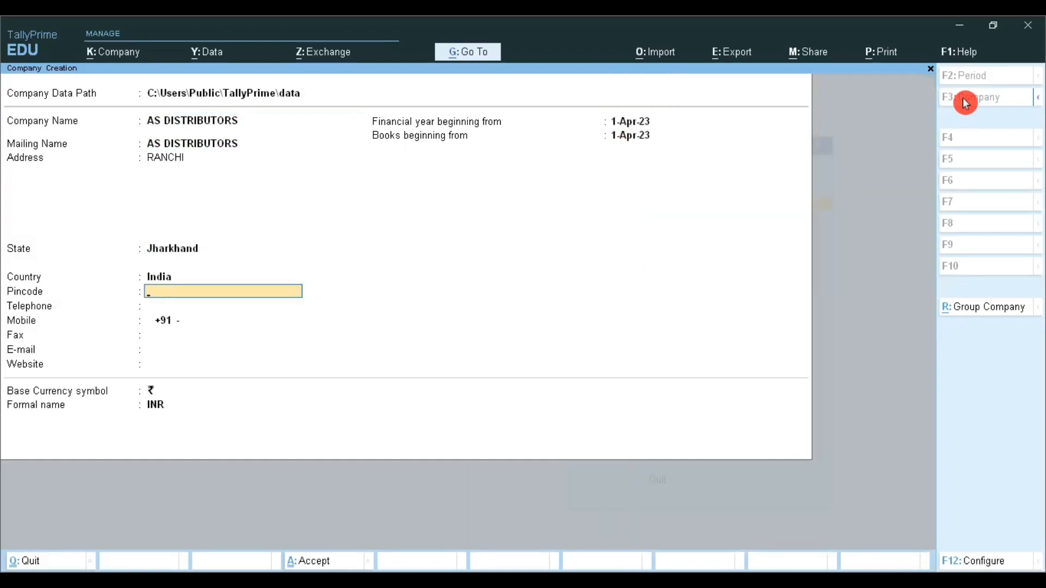
text(8340045)
key(BackSpace)
key(Return)
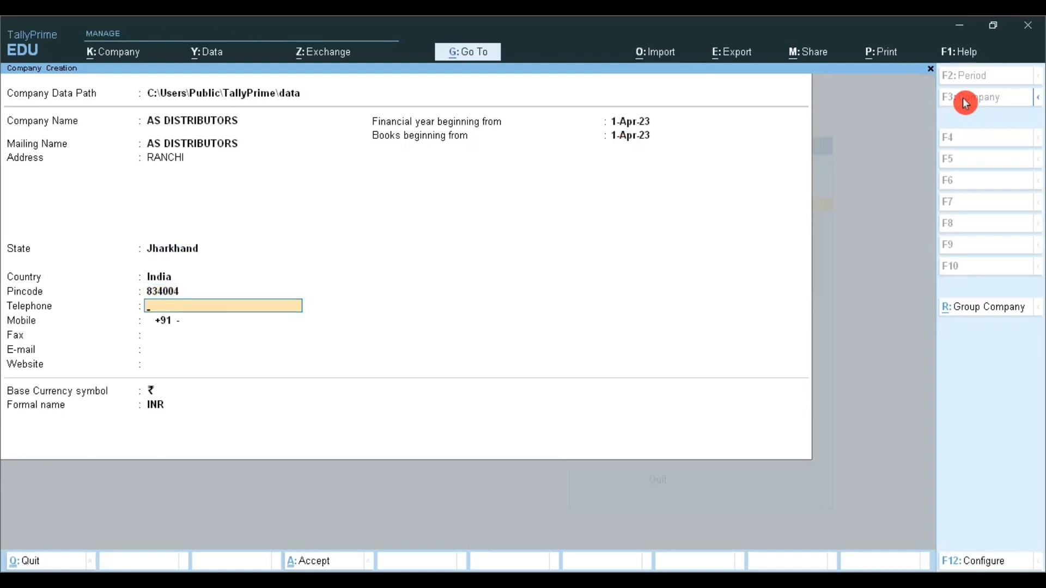
Step: Leave the company's telephone, mobile, fax, e-mail and website details blank
key(Return)
key(BackSpace)
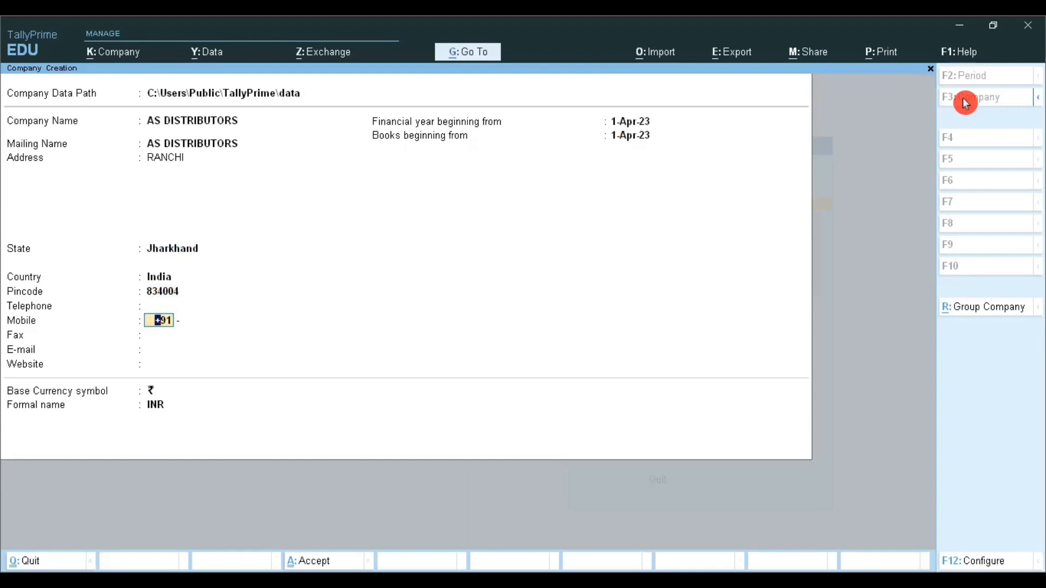
key(BackSpace)
key(Return)
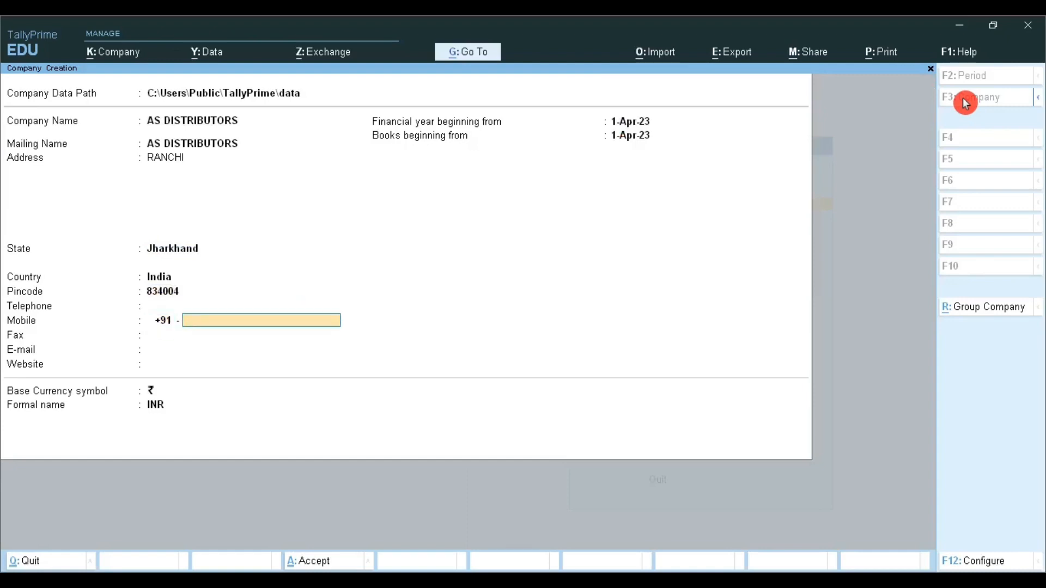
key(Return)
key(Return)
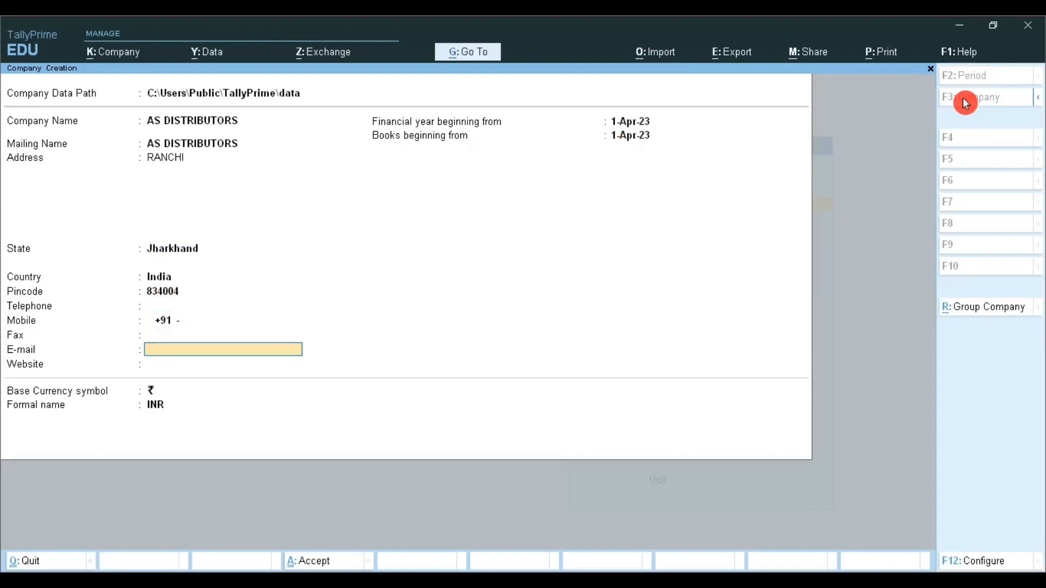
key(Return)
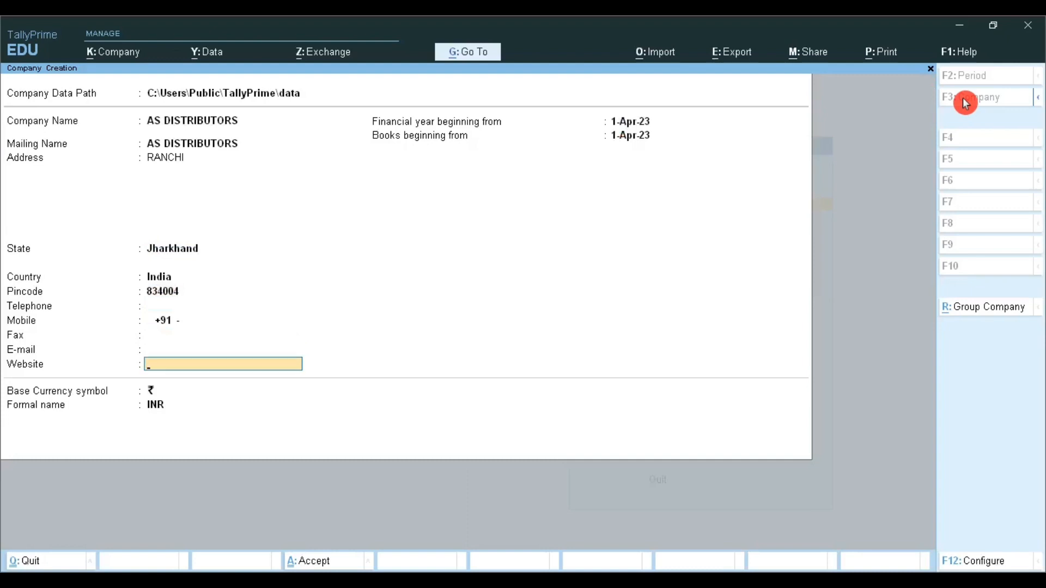
key(Return)
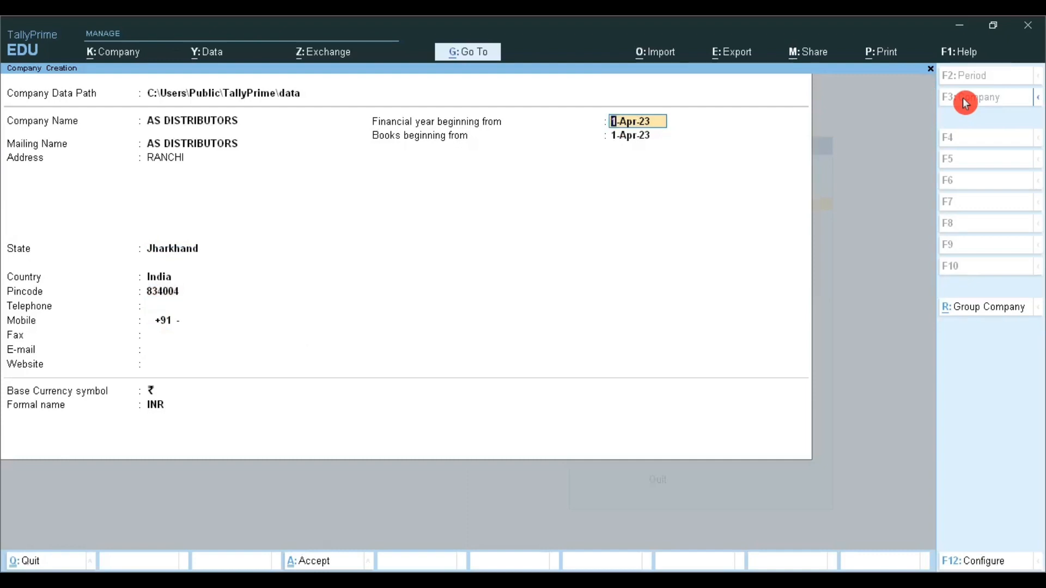
Step: Keep 1-Apr-23 for the financial year and books, keep ₹ and INR as the currency, and accept the company creation
key(Return)
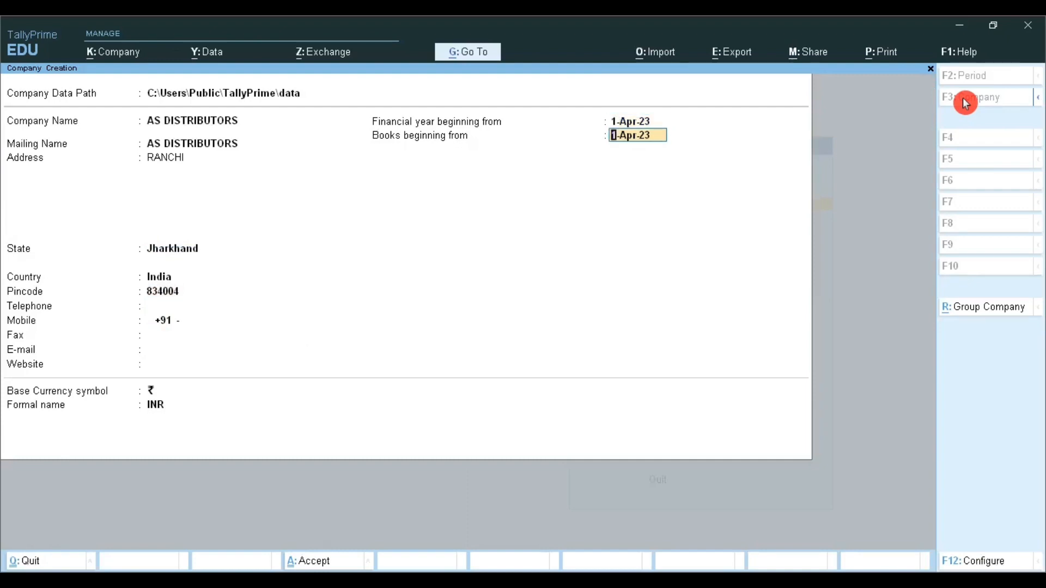
key(Return)
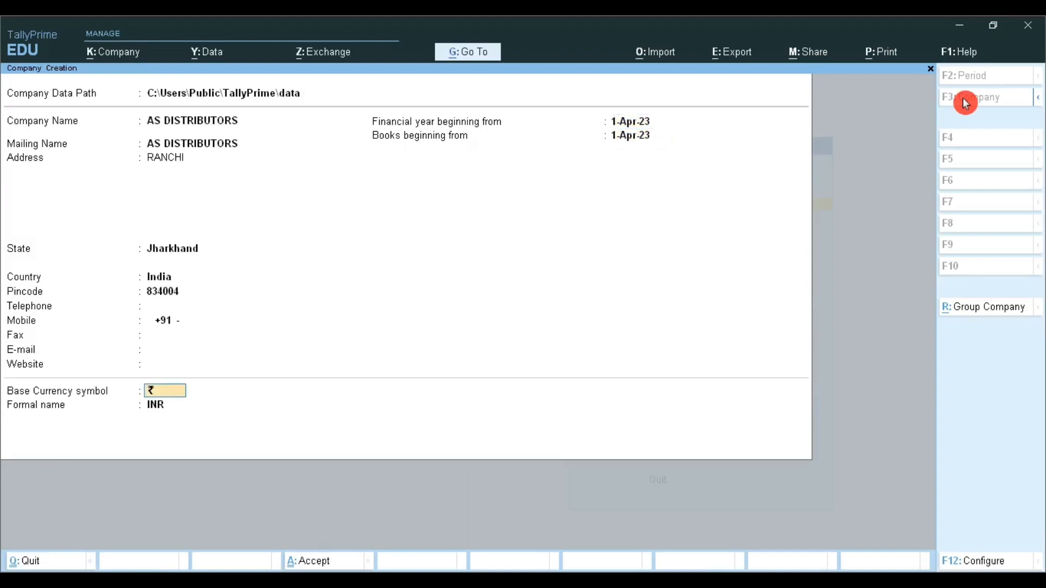
key(Return)
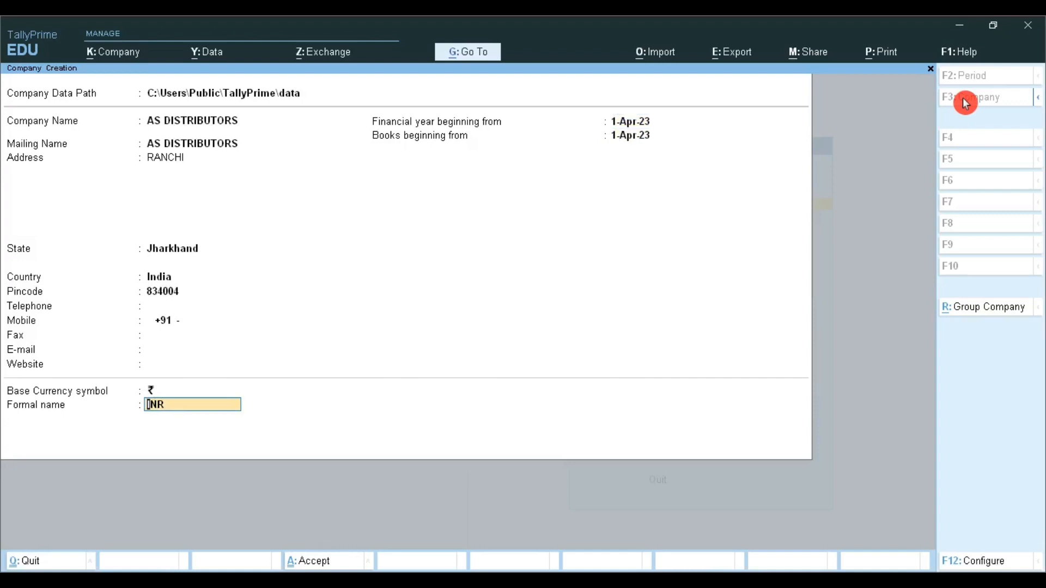
key(Return)
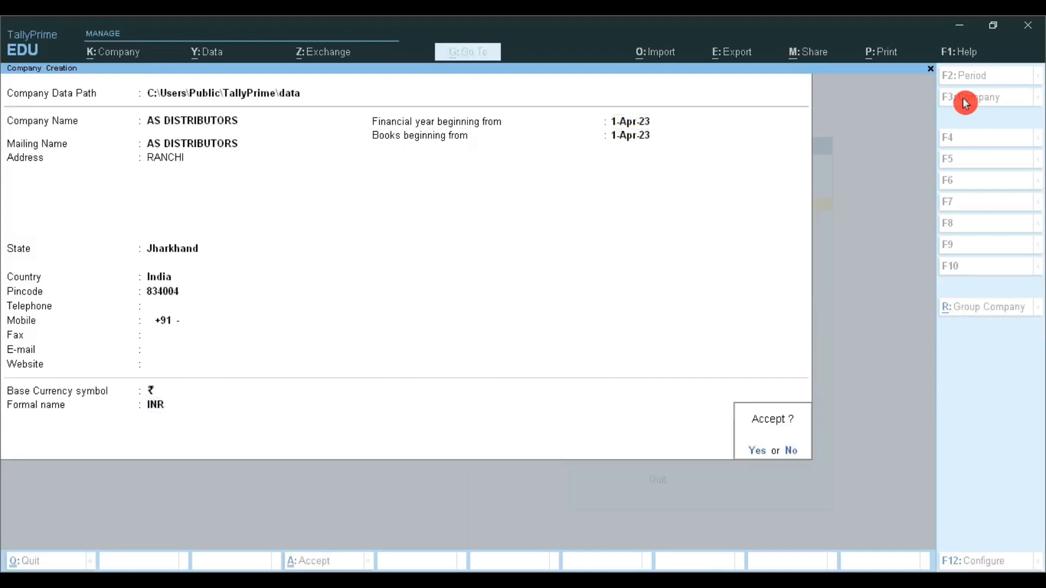
key(Return)
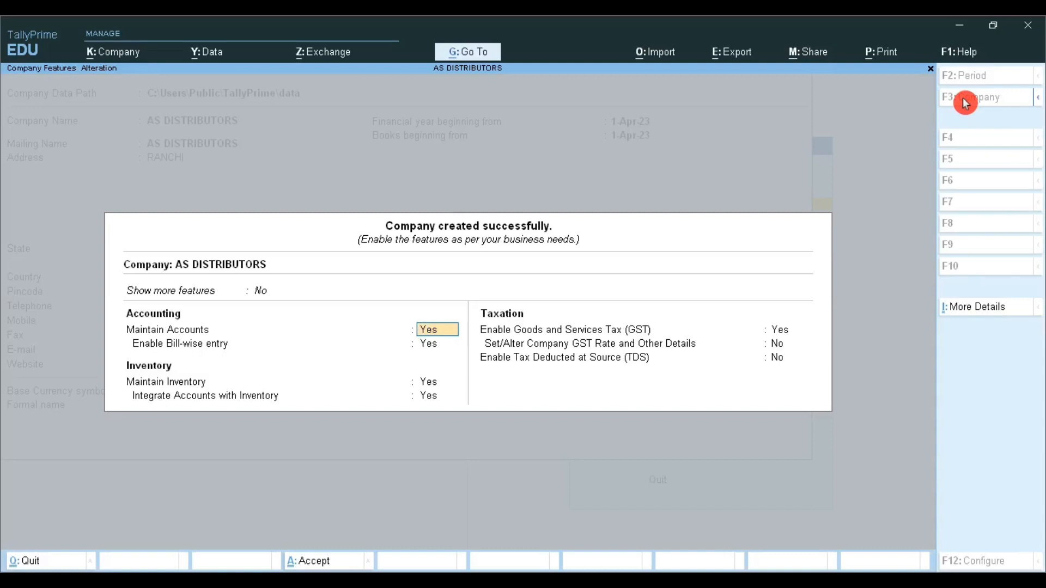
Step: Keep the accounting and inventory features and GST at Yes, and go through the GST registration details as far as GSTIN/UIN
key(Return)
key(Return)
key(Return)
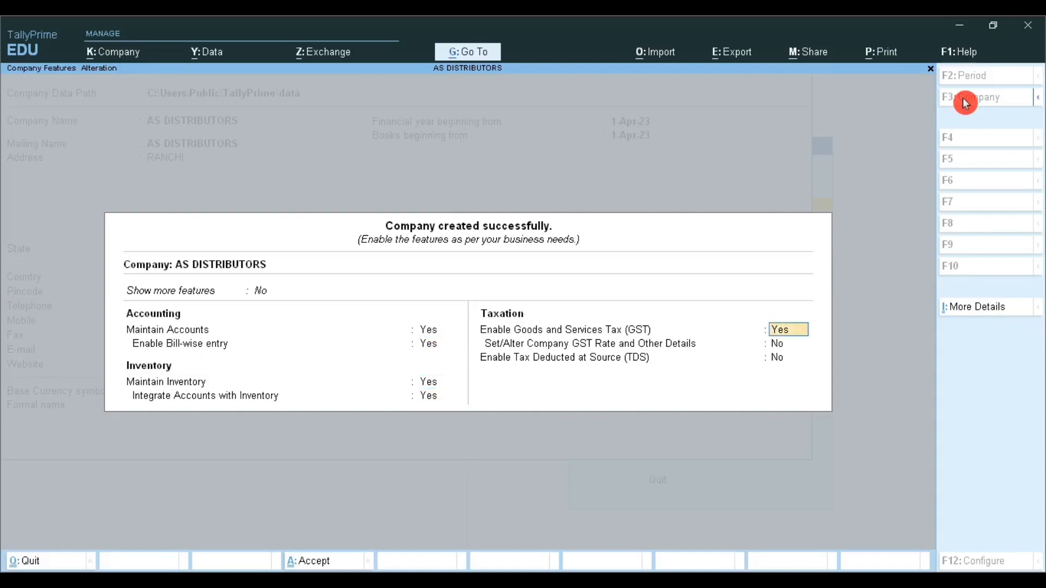
key(Return)
key(Return)
key(Return)
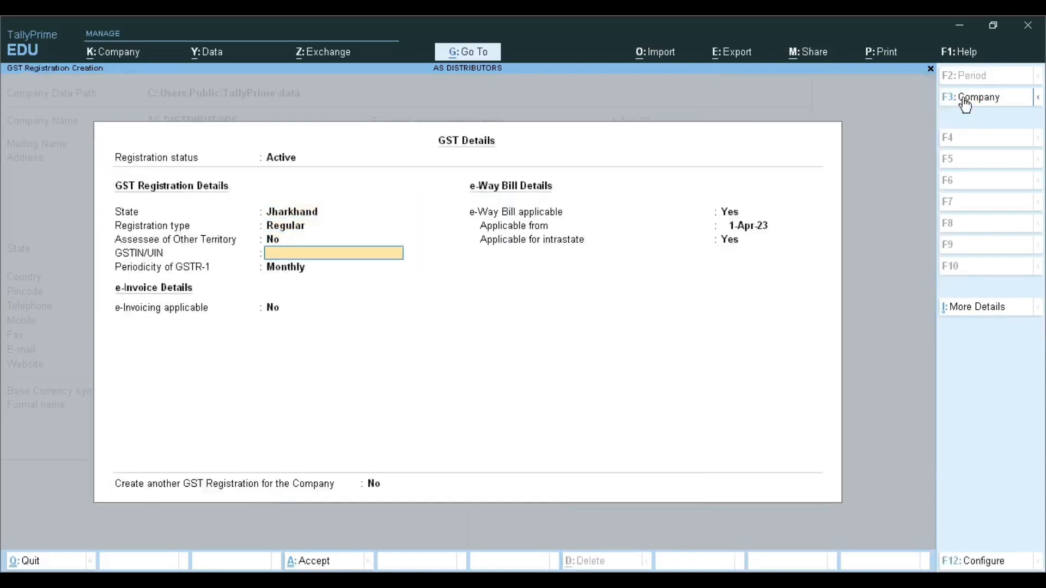
Step: Leave GSTIN/UIN blank, keep GSTR-1 Monthly, e-Invoicing No and e-Way Bill applicable from 1-Apr-23, and accept the GST details
click(965, 104)
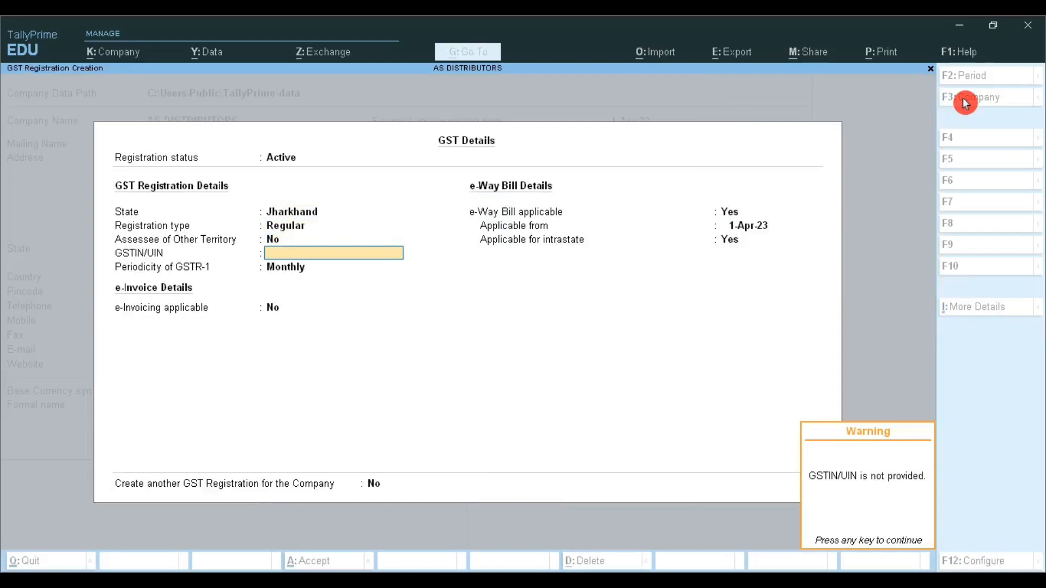
key(Return)
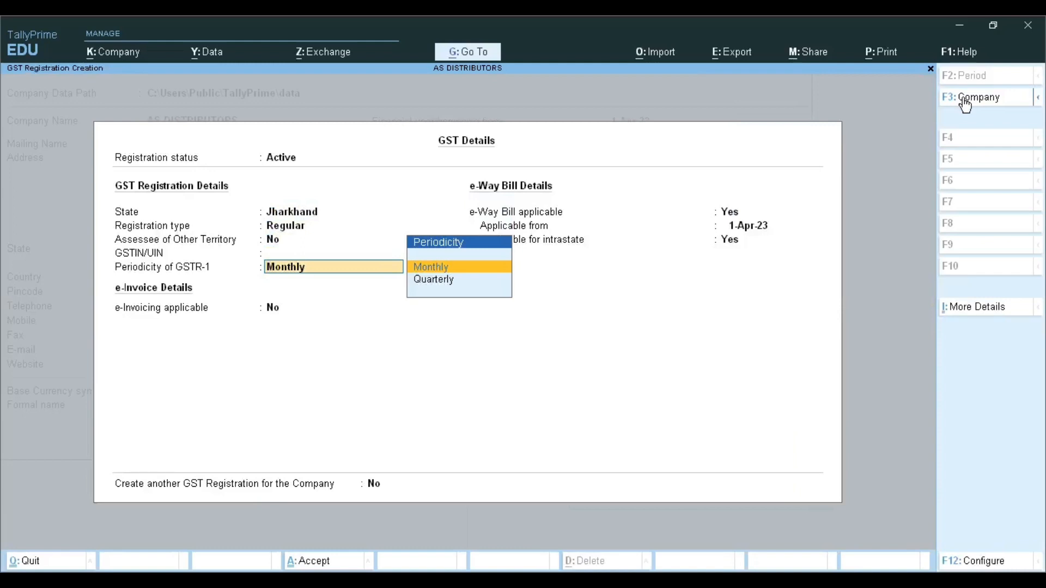
key(Return)
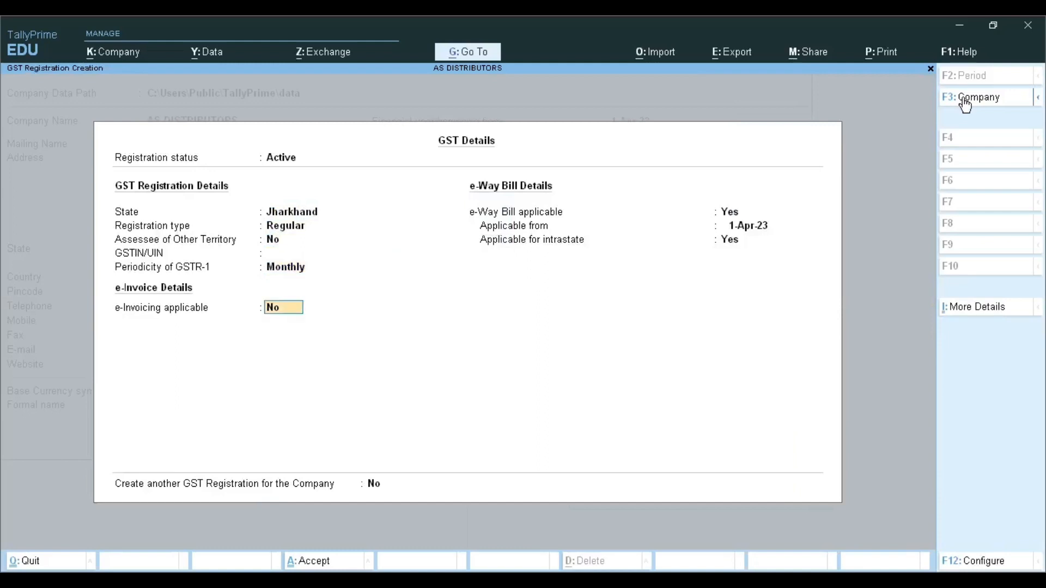
key(Return)
key(Return)
key(Return)
key(Return)
click(965, 103)
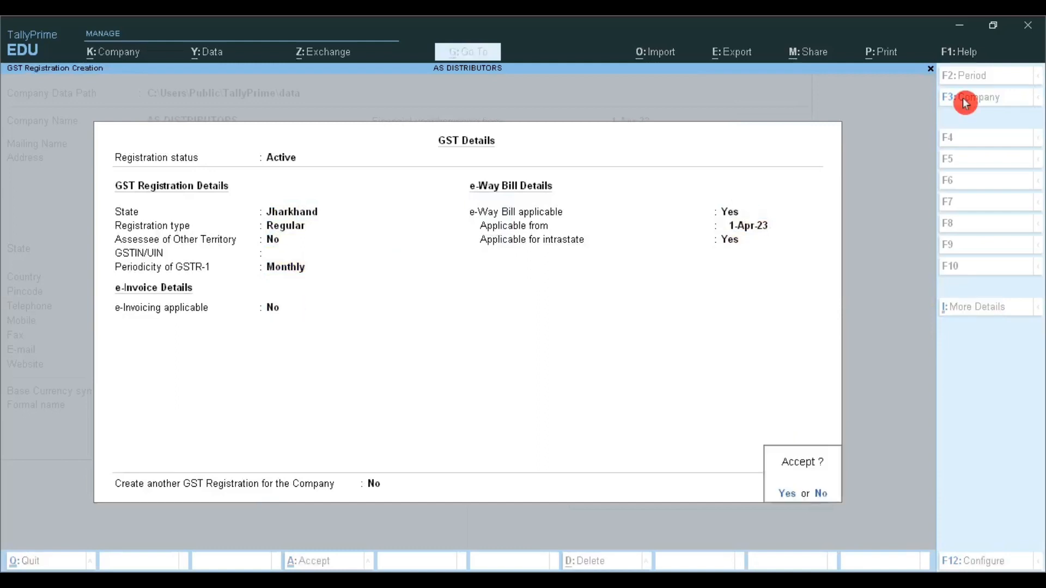
key(Return)
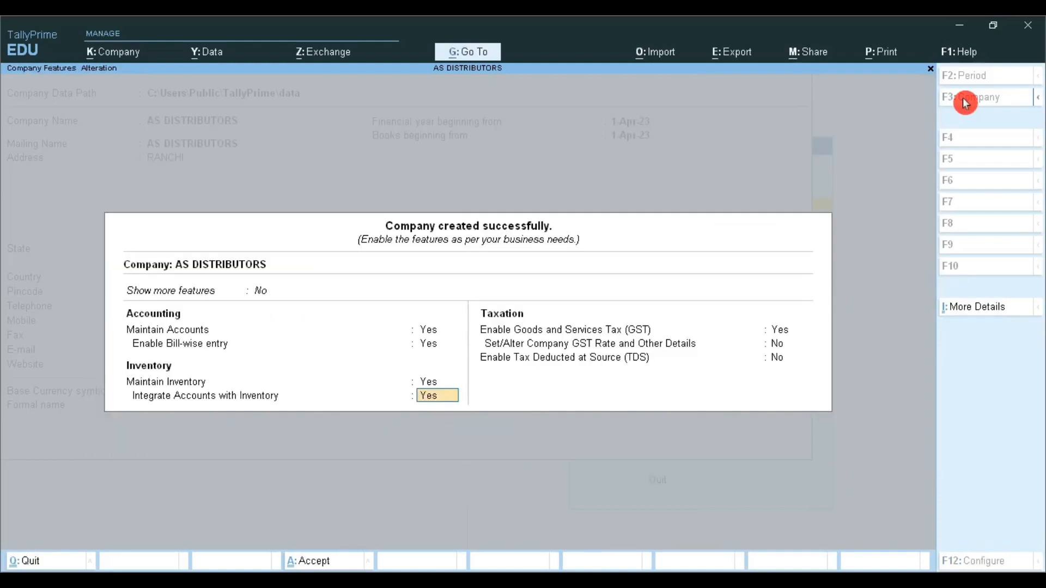
Step: Keep accounts integrated with inventory and GST enabled, and leave GSTIN/UIN blank with monthly GSTR-1 in the reopened GST details
key(Return)
key(Return)
key(Return)
key(Return)
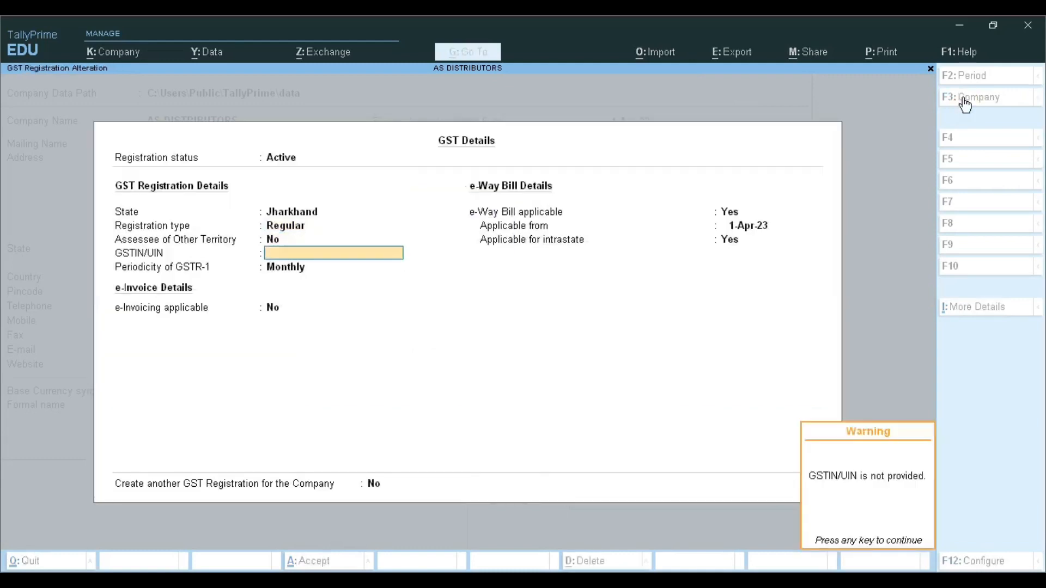
key(Return)
key(Return)
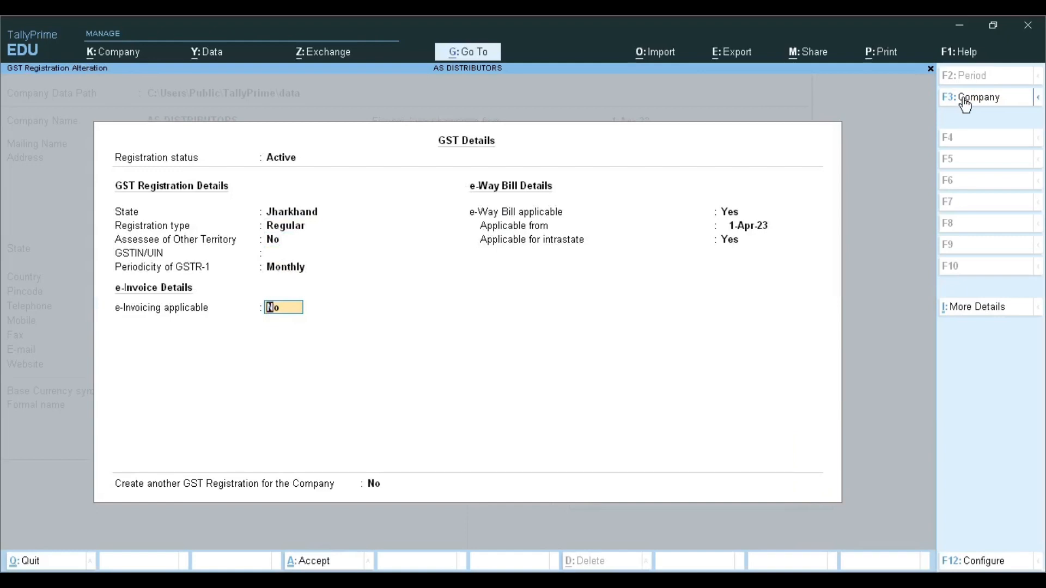
Step: Keep e-Invoicing at No and the e-Way Bill settings as they are, and accept the GST details and company features
key(Return)
key(Return)
key(Return)
click(966, 104)
key(Return)
key(Return)
key(Return)
key(Return)
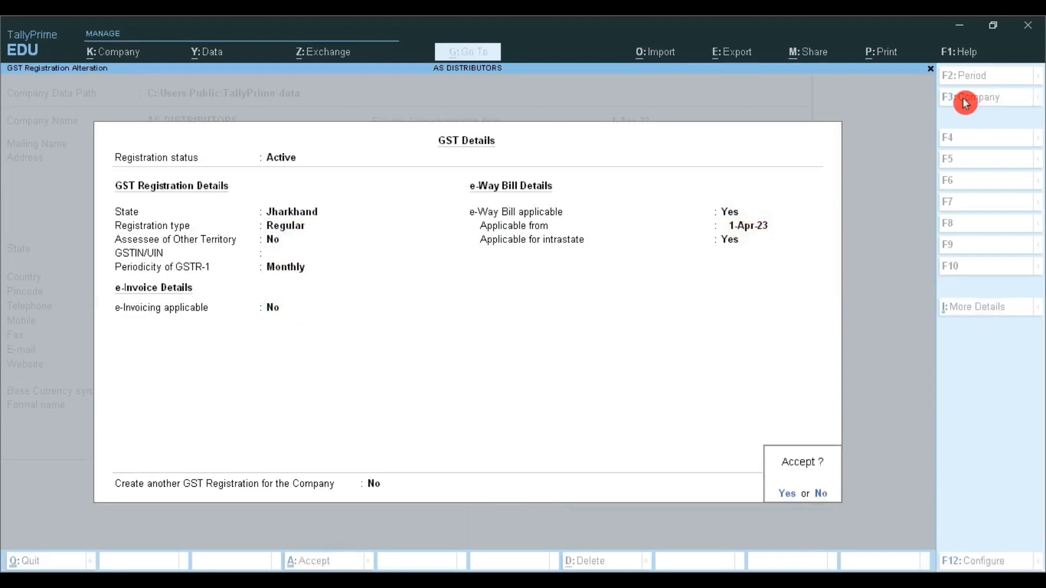
key(Return)
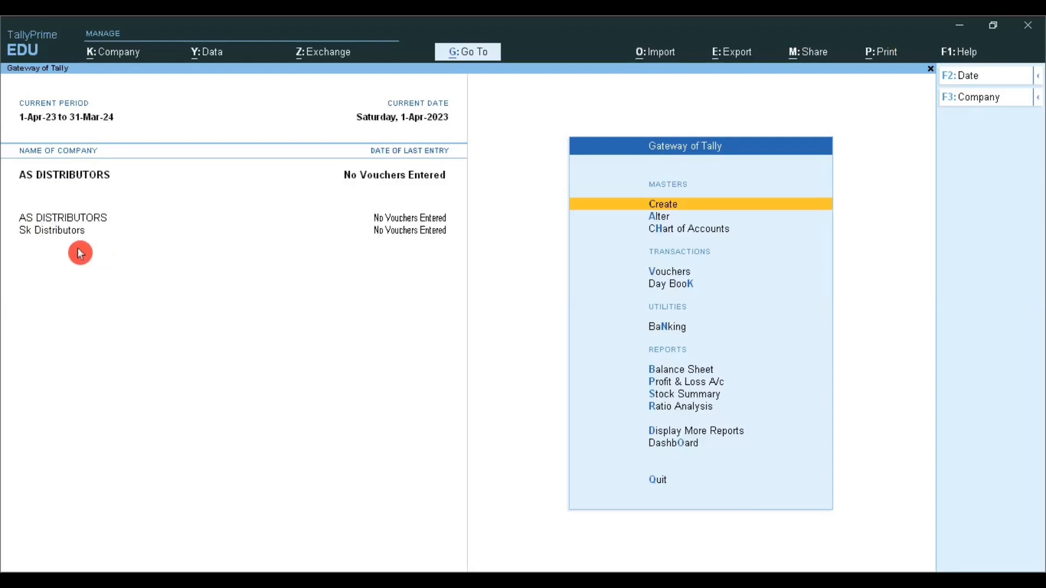
Step: Make Sk Distributors the active company and close the company list without choosing another
click(48, 236)
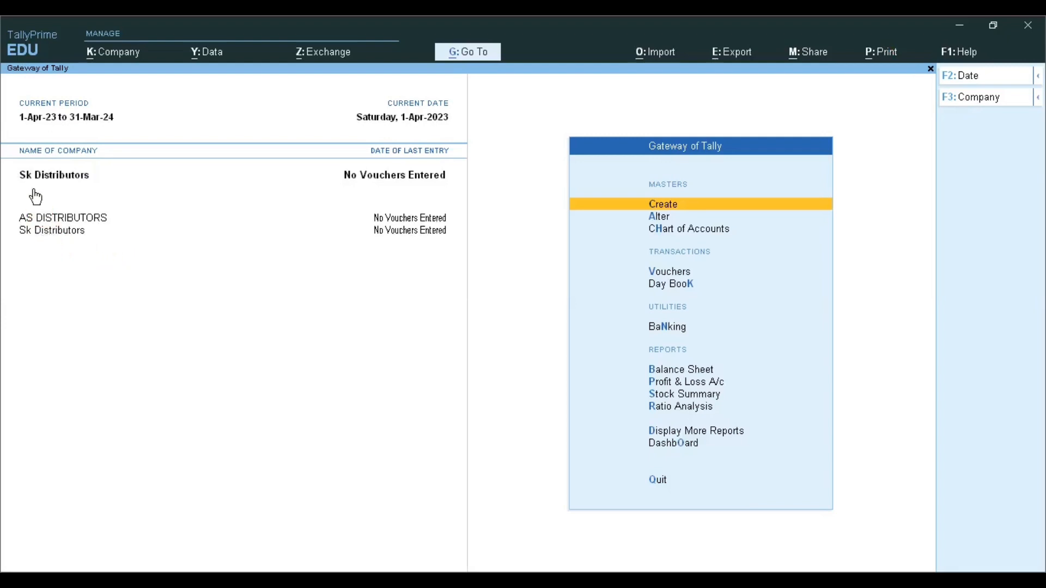
click(76, 189)
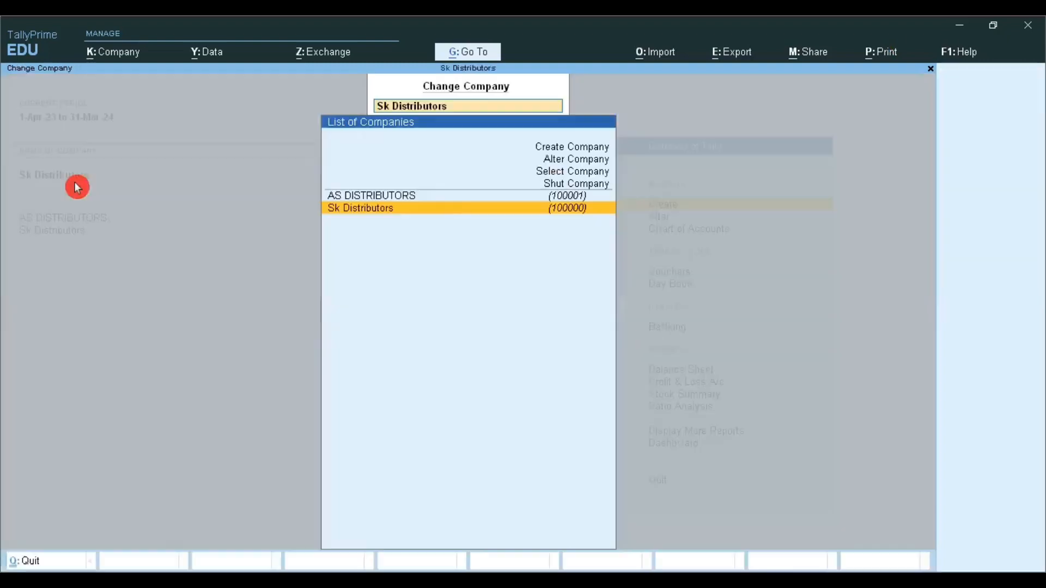
key(Escape)
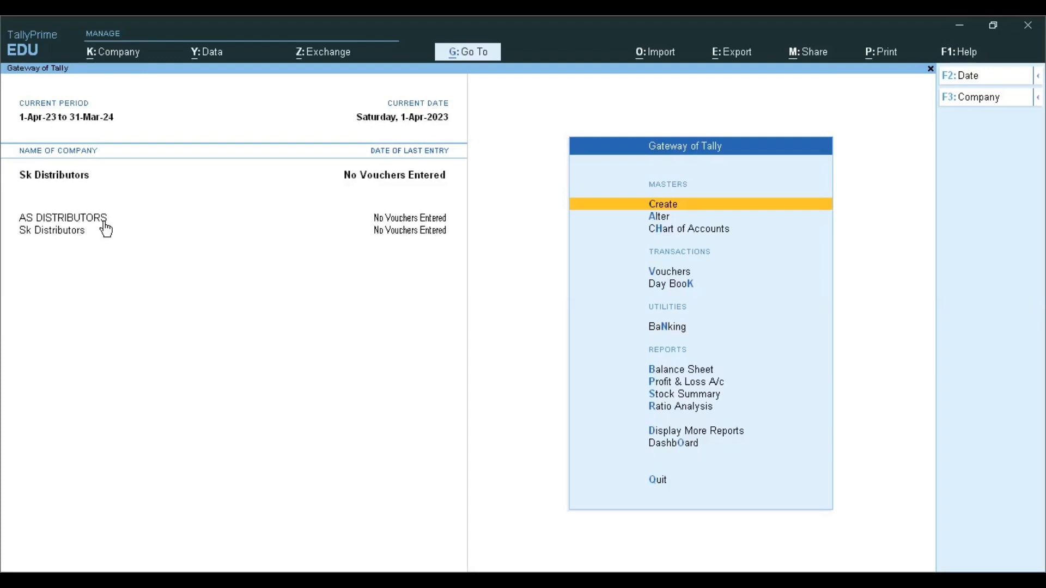
Step: Shut the company Sk Distributors, confirming that its open reports, vouchers and masters close
click(158, 258)
click(984, 103)
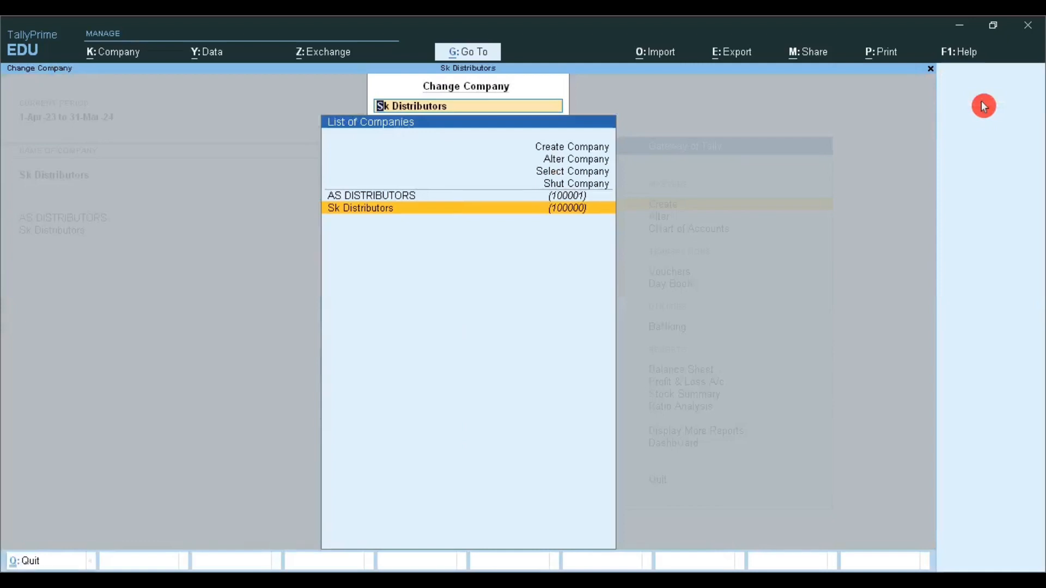
key(Up)
key(Up)
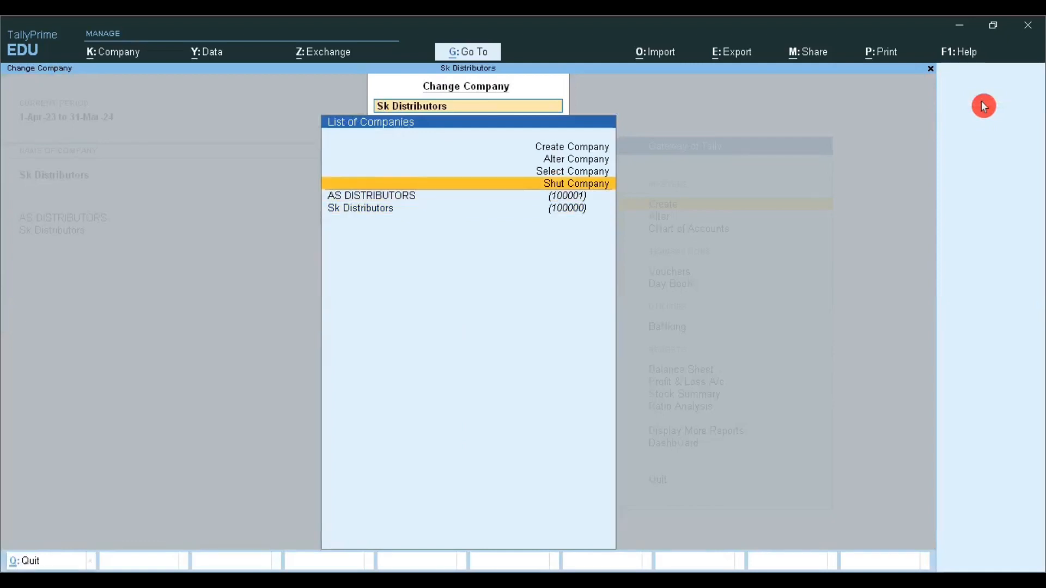
key(Return)
key(Return)
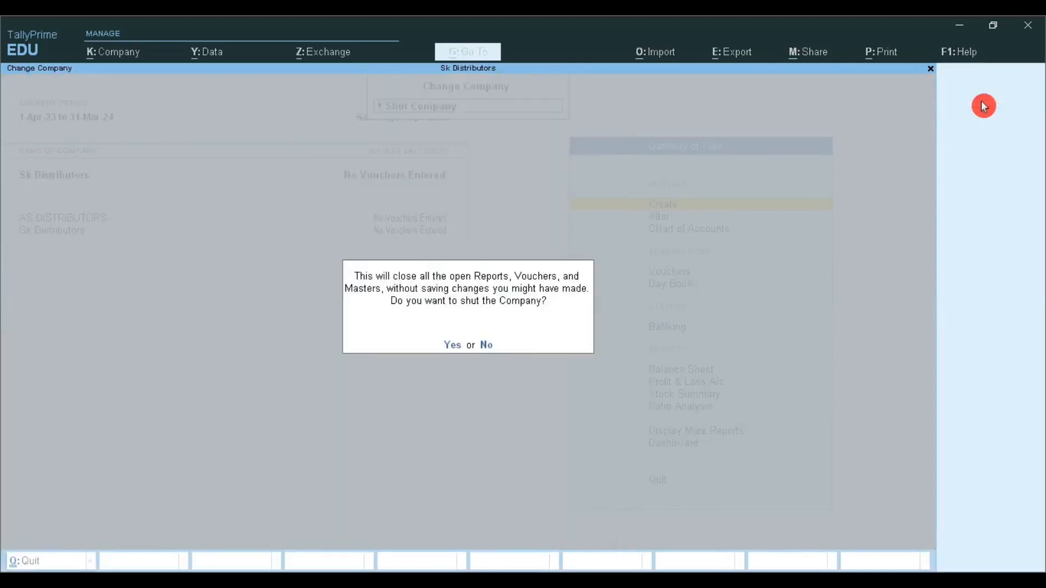
key(Return)
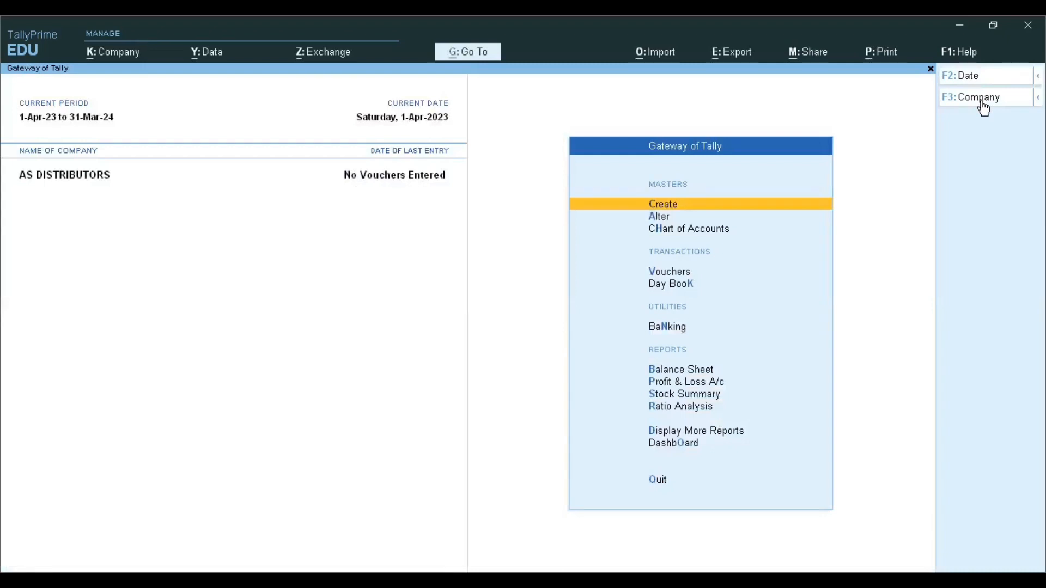